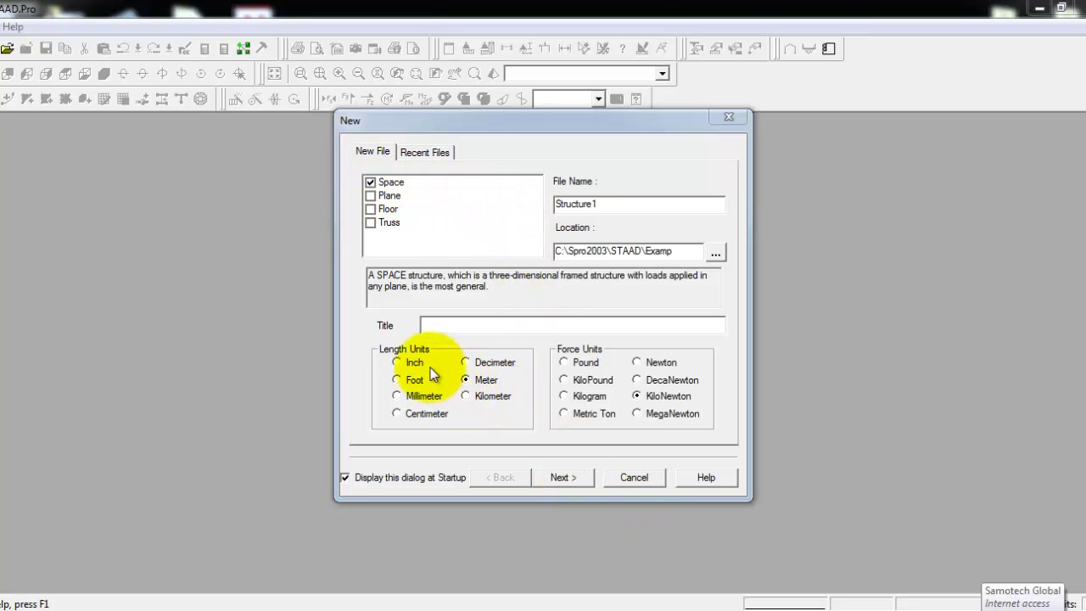
# - Start Structure1 in metres with Add Beam, then close the Snap Node/Beam grid dialog
pyautogui.click(466, 379)
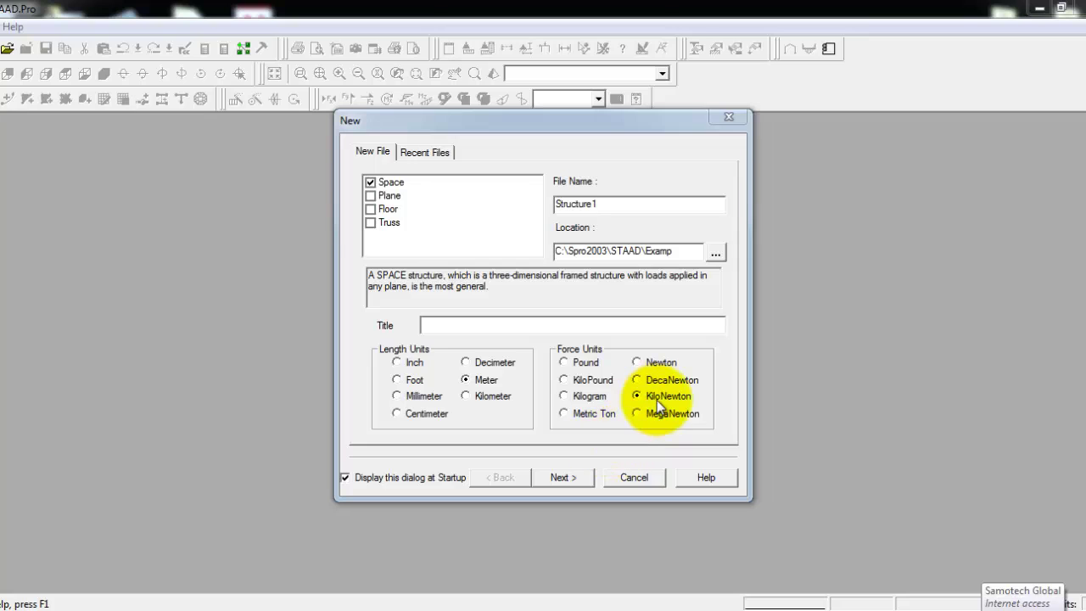
pyautogui.click(562, 477)
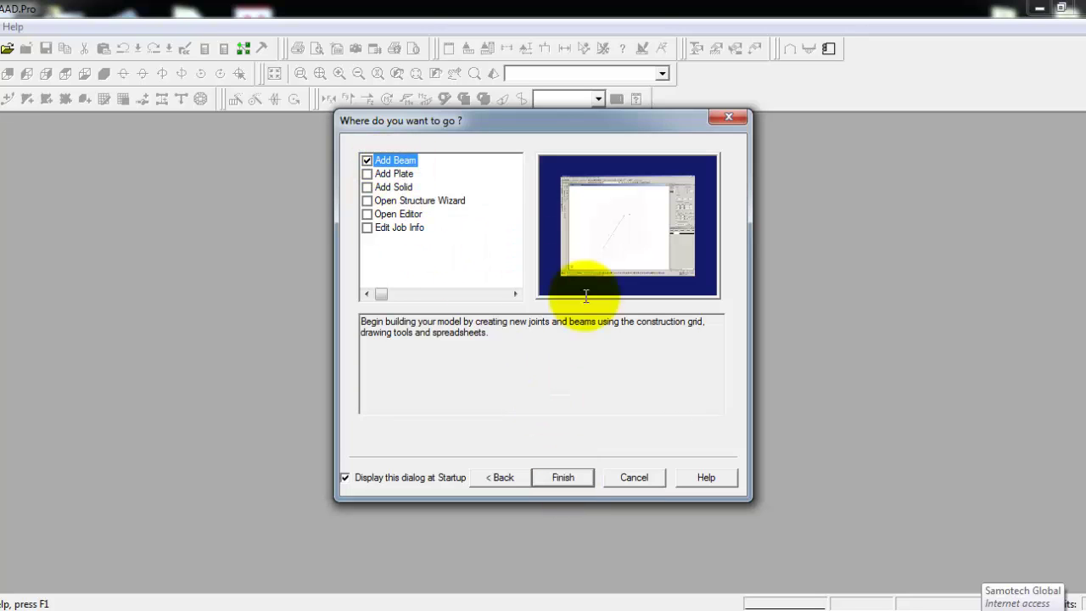
pyautogui.click(563, 479)
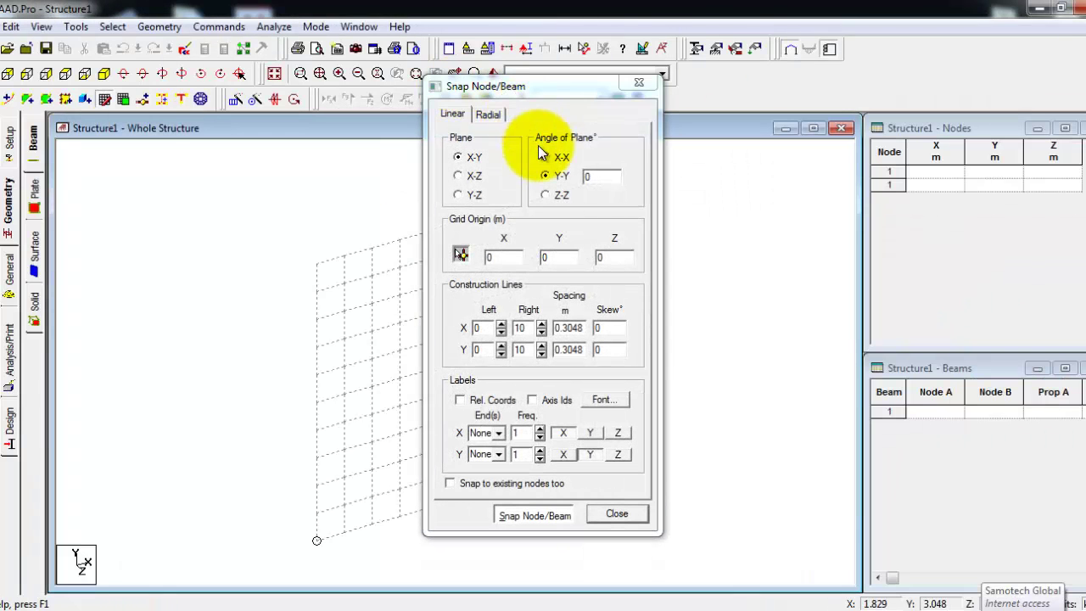
pyautogui.click(637, 84)
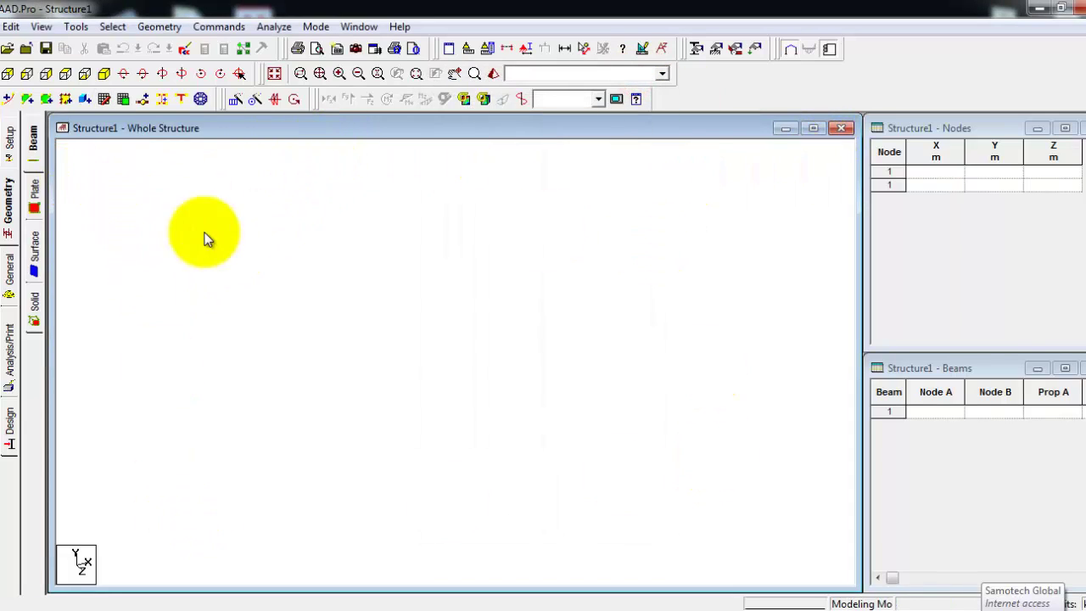
# - Start a 3D DXF import and browse to the D:\Thirsty folder
pyautogui.click(3, 25)
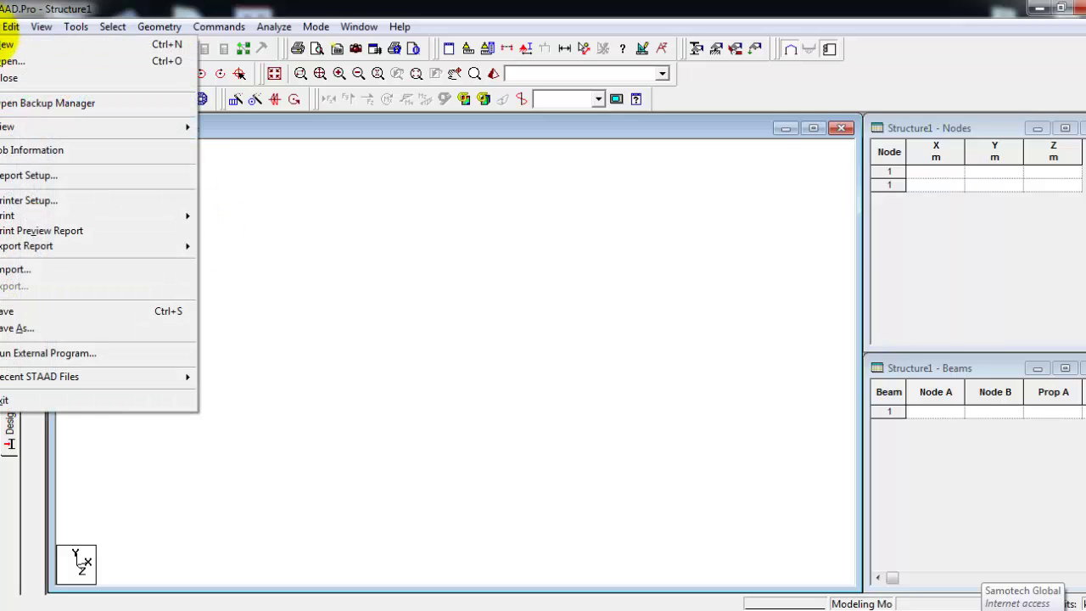
pyautogui.click(31, 273)
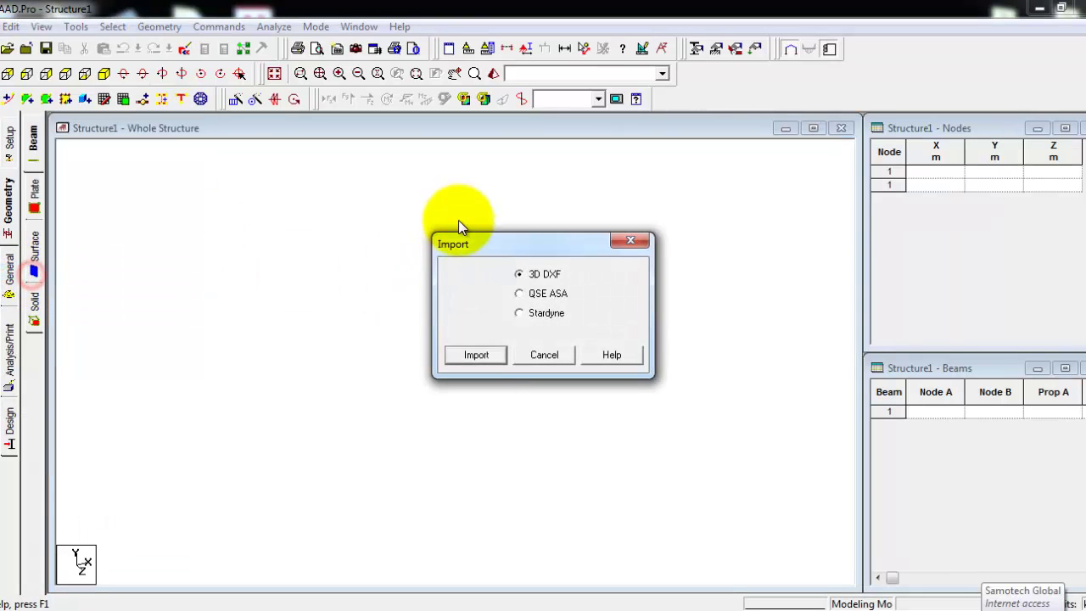
pyautogui.click(481, 354)
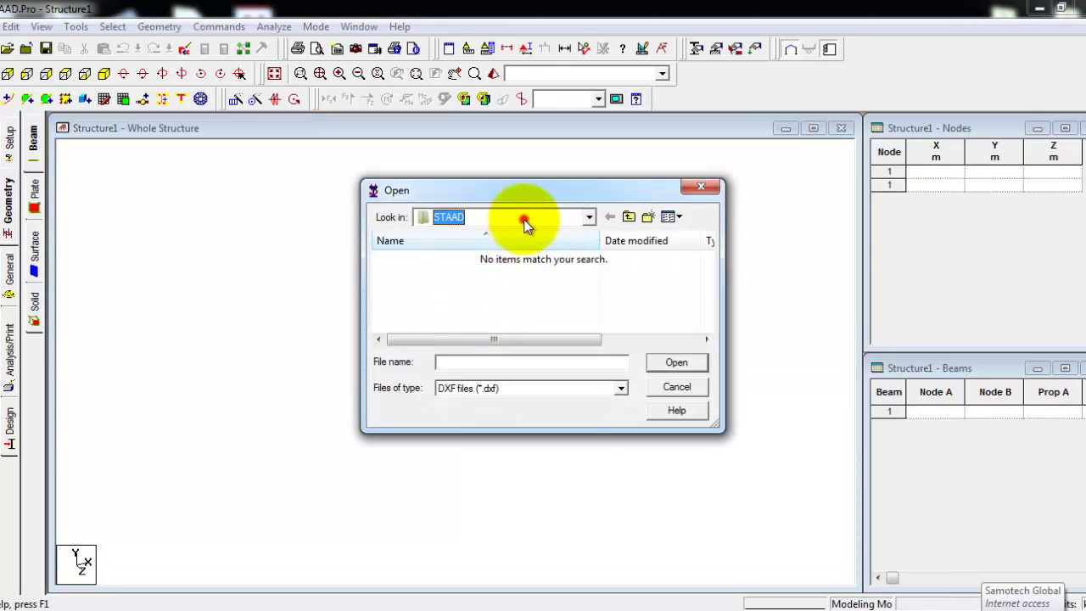
pyautogui.click(523, 219)
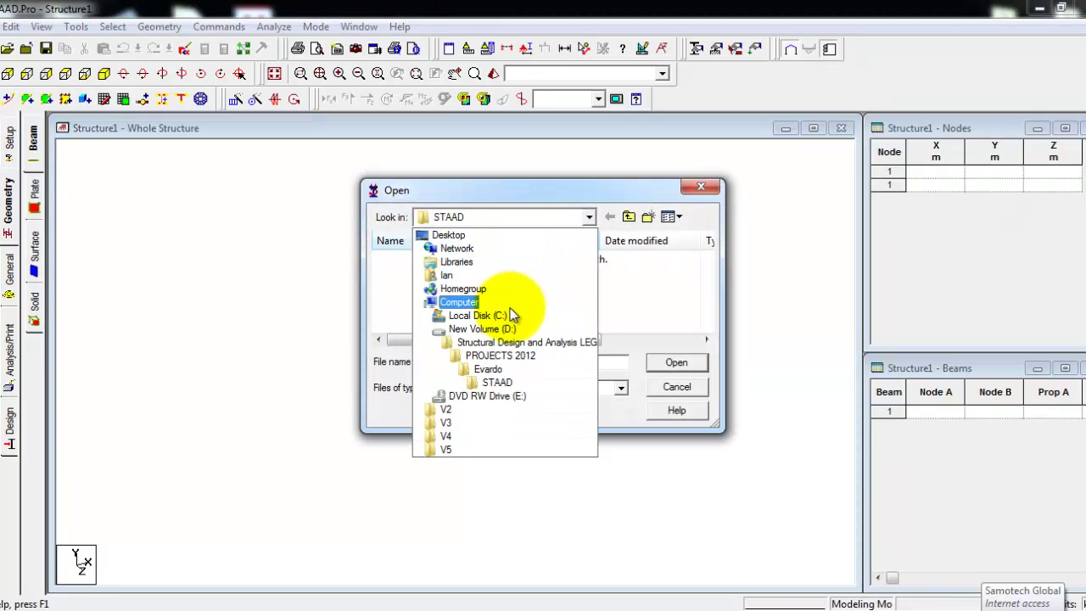
pyautogui.click(495, 329)
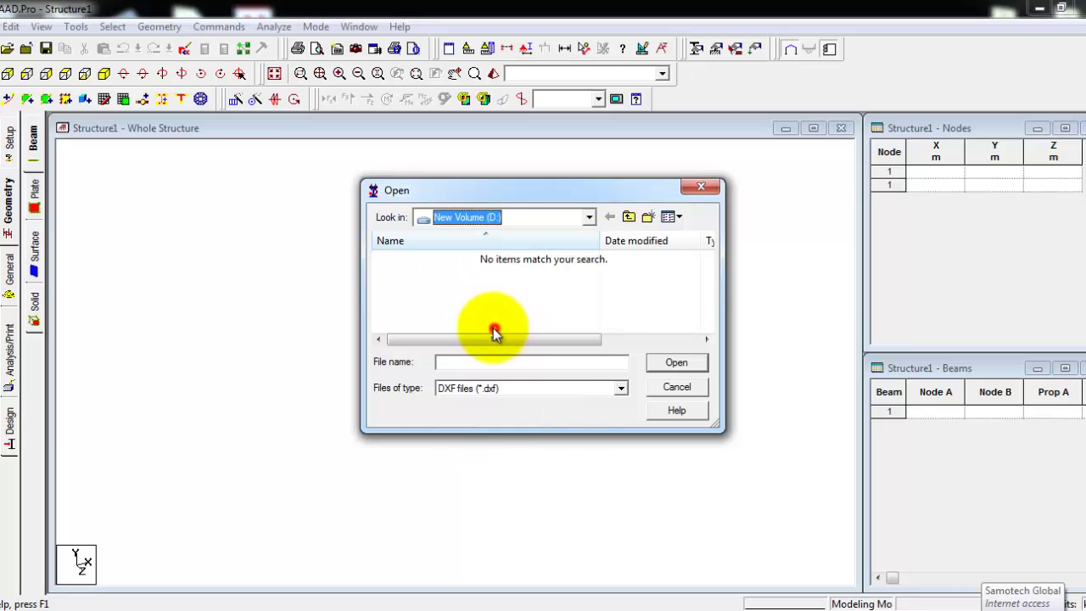
pyautogui.click(454, 290)
pyautogui.scroll(-1, 454, 290)
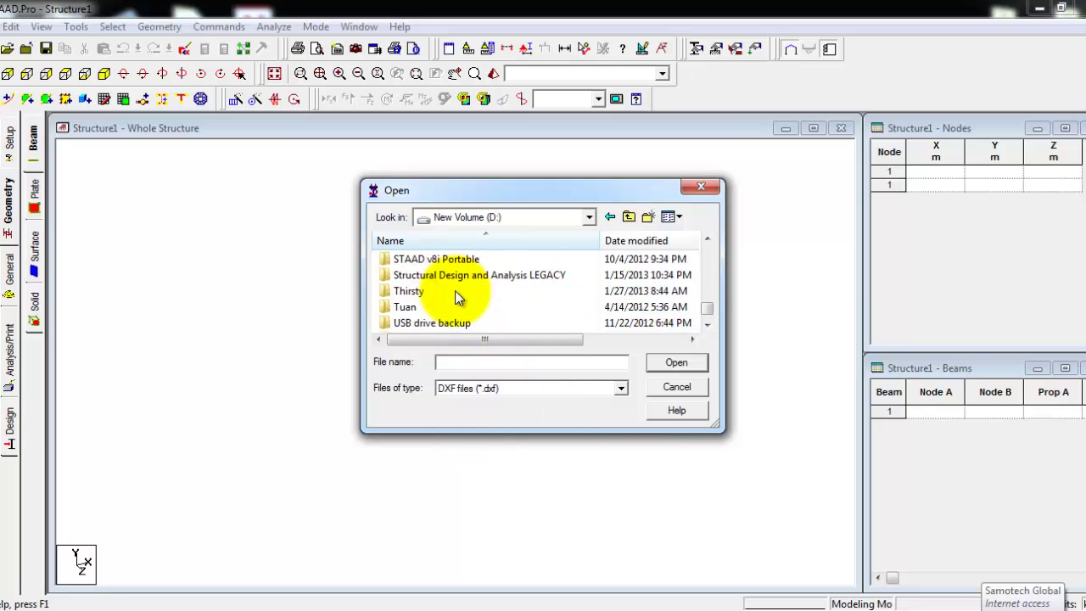
pyautogui.scroll(-1, 453, 296)
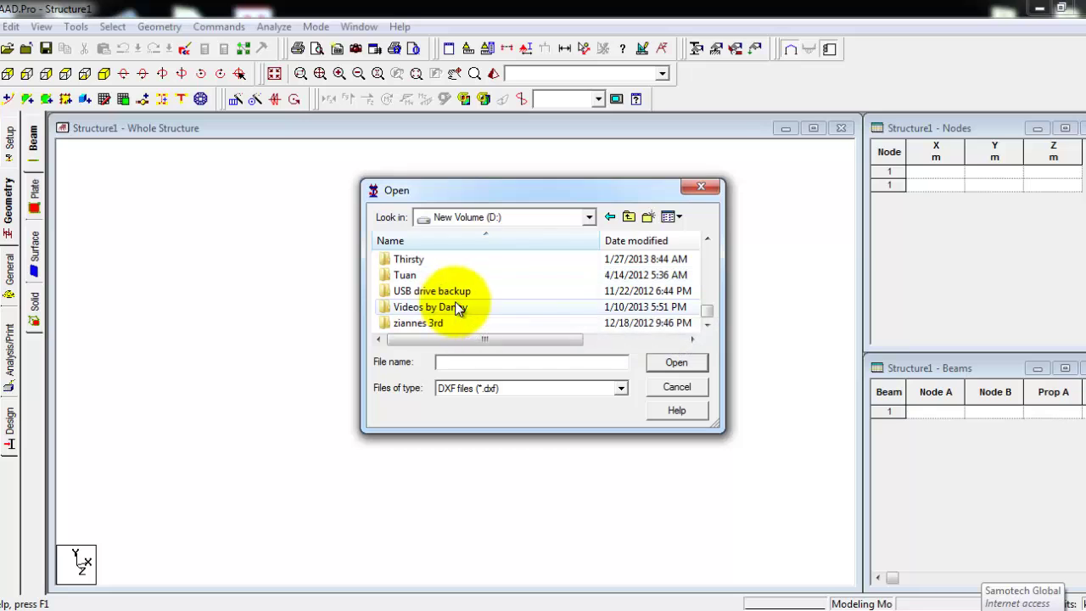
pyautogui.doubleClick(423, 260)
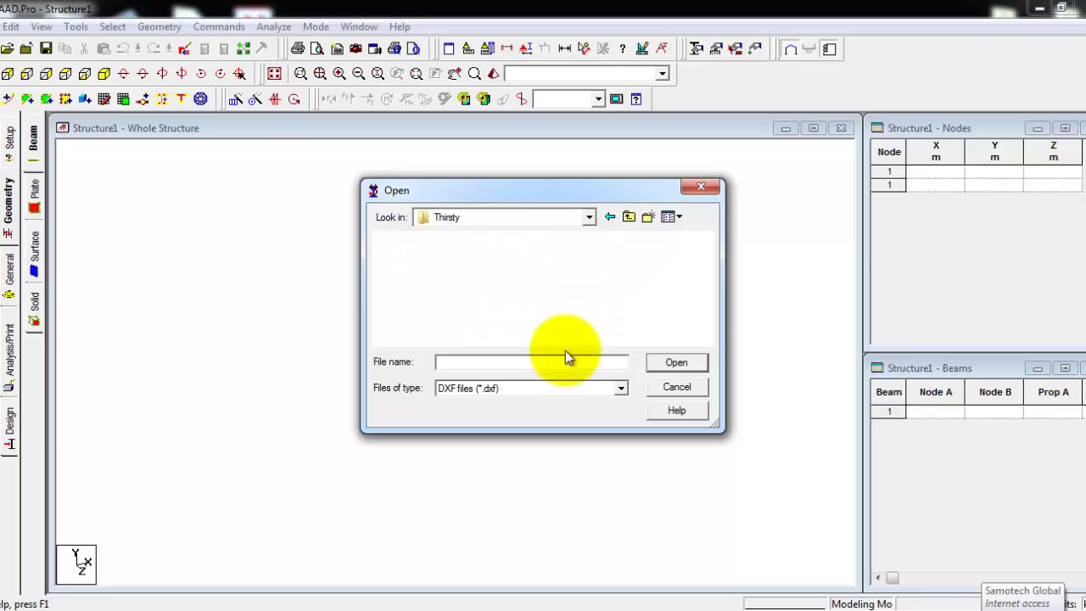
# - Import the Sample Steel Frame drawing with the Y axis up
pyautogui.click(424, 288)
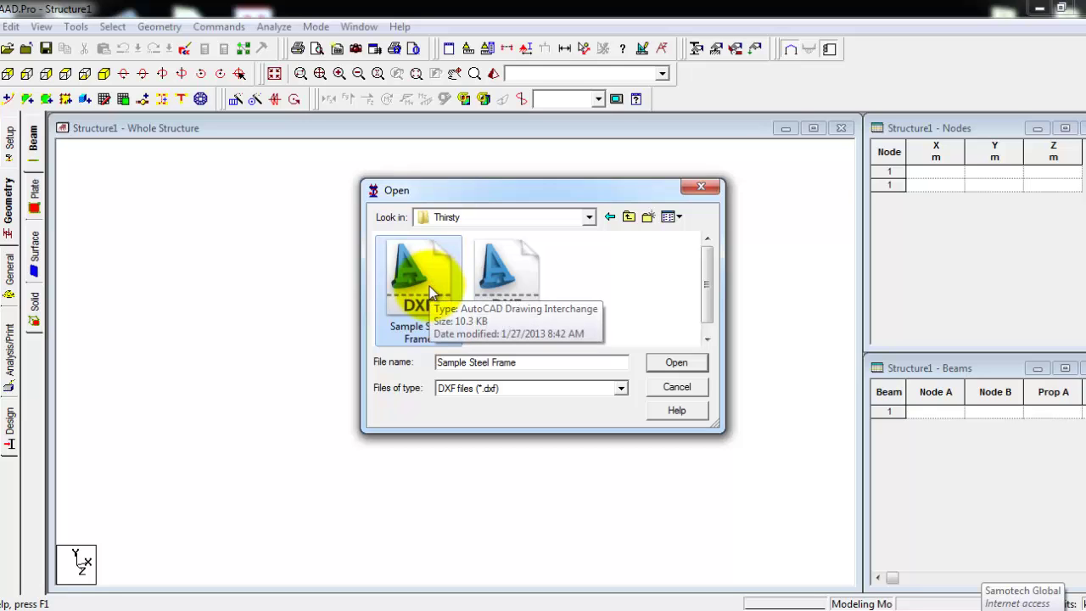
pyautogui.doubleClick(429, 286)
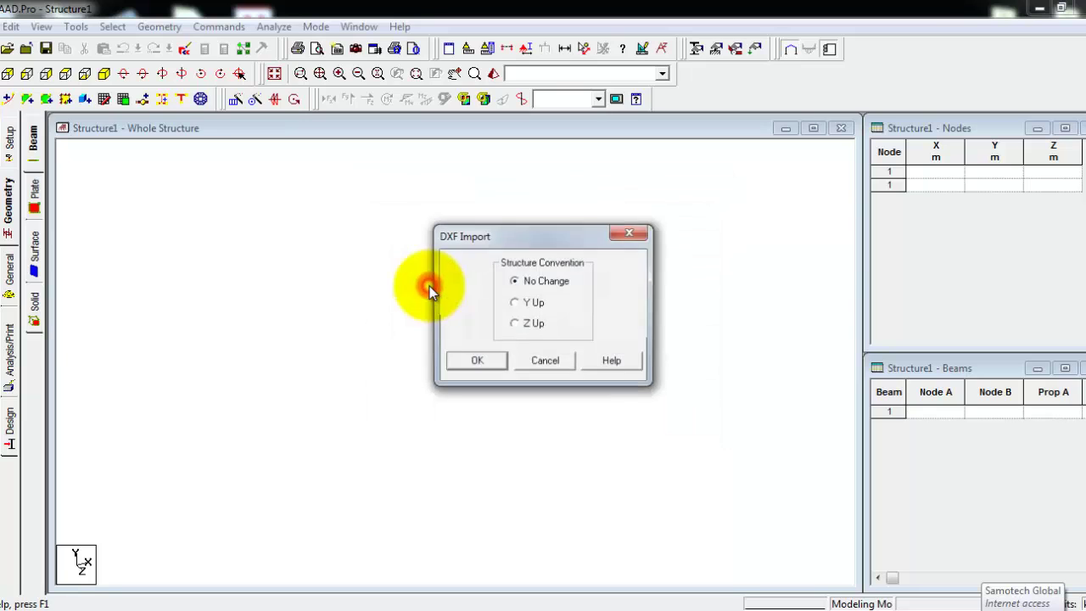
pyautogui.click(519, 307)
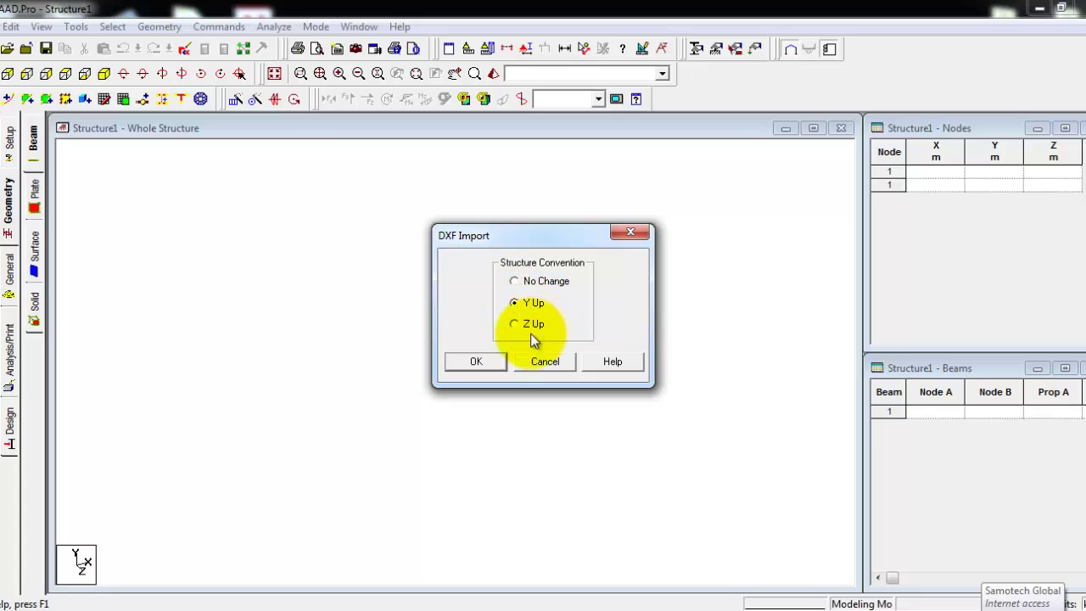
pyautogui.click(496, 360)
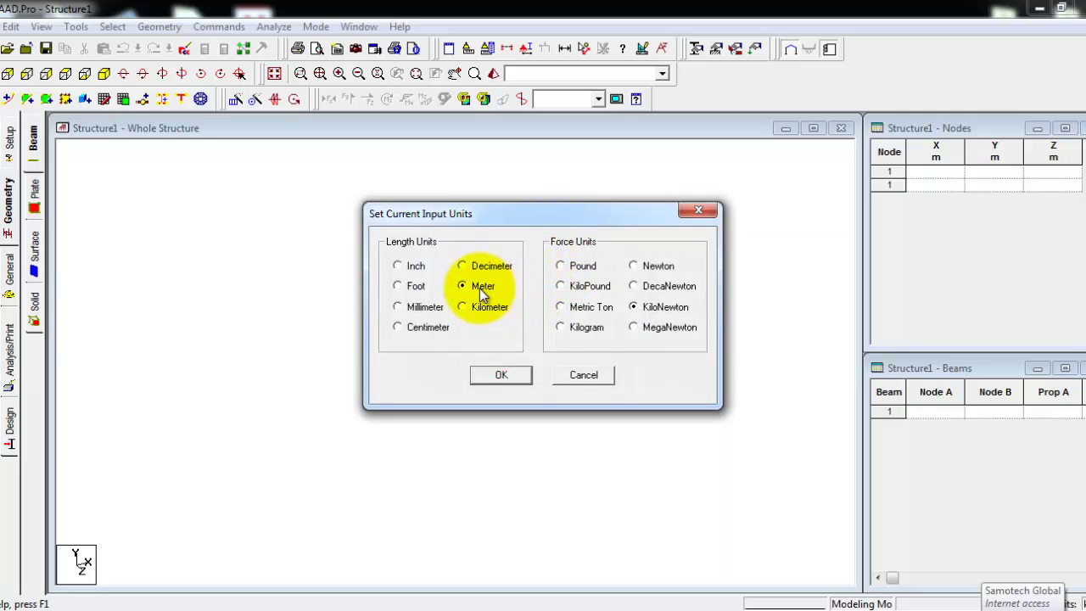
pyautogui.click(502, 376)
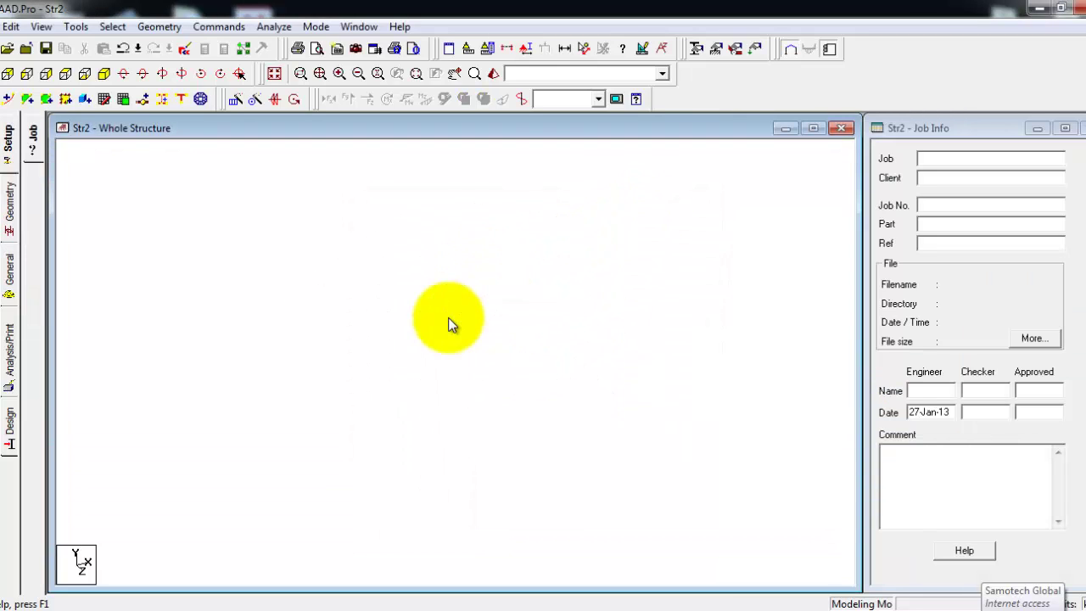
pyautogui.click(764, 183)
pyautogui.moveTo(287, 497); pyautogui.dragTo(182, 517)
pyautogui.click(330, 356)
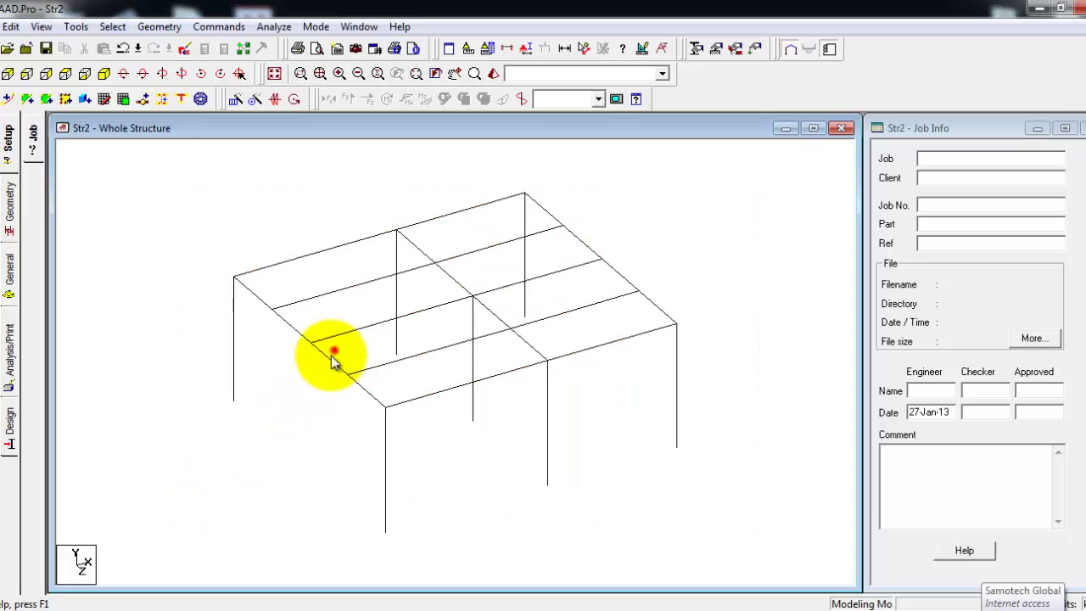
pyautogui.click(296, 326)
pyautogui.click(357, 285)
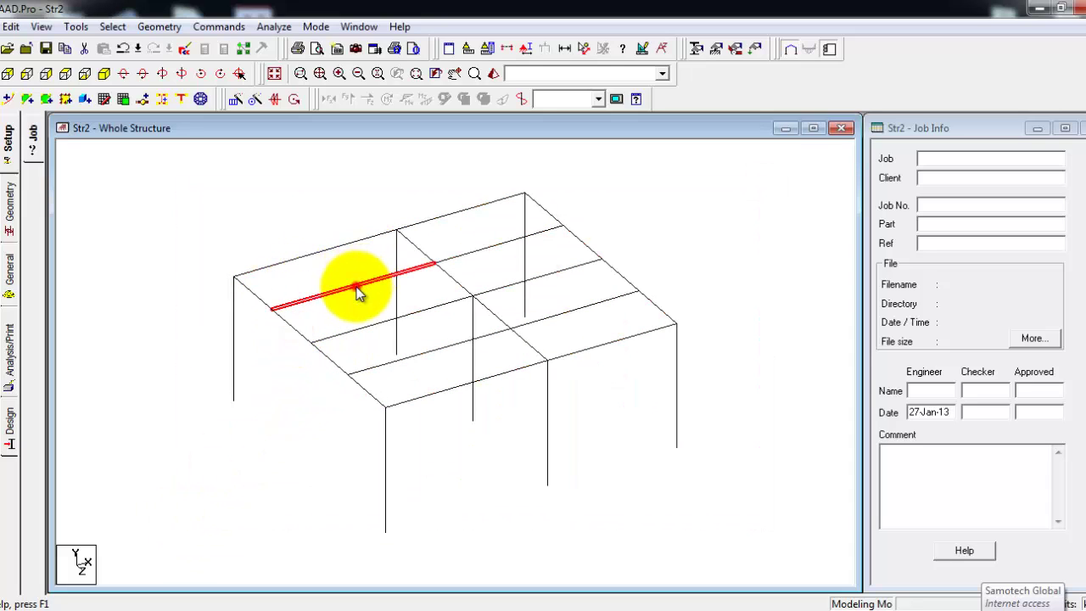
pyautogui.click(340, 245)
pyautogui.click(616, 211)
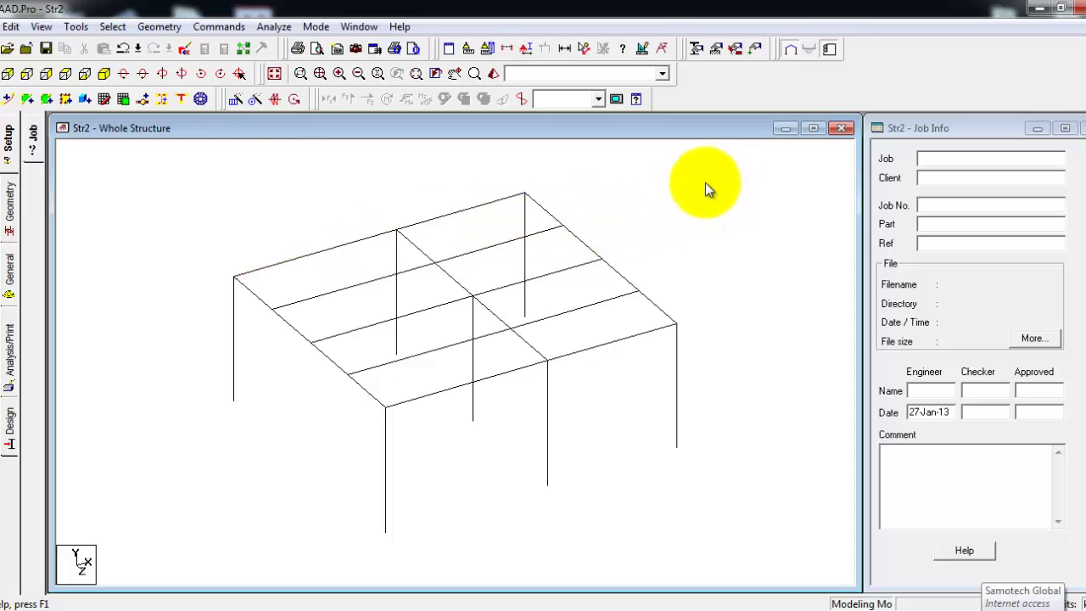
pyautogui.moveTo(705, 180); pyautogui.dragTo(174, 549)
pyautogui.click(675, 200)
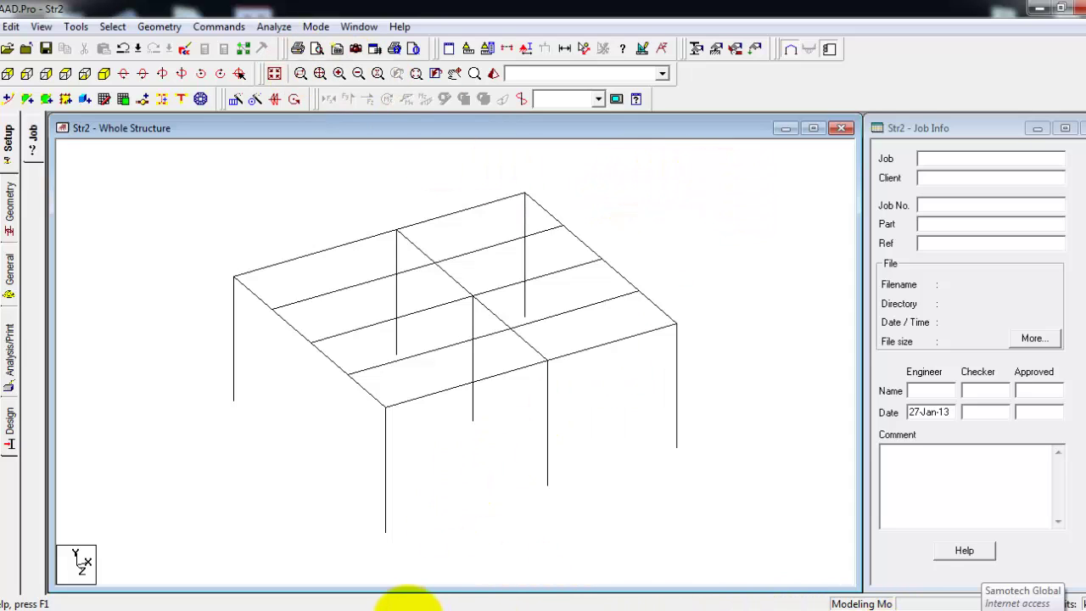
# - Clear the selection and box-select every member of the frame
pyautogui.click(413, 598)
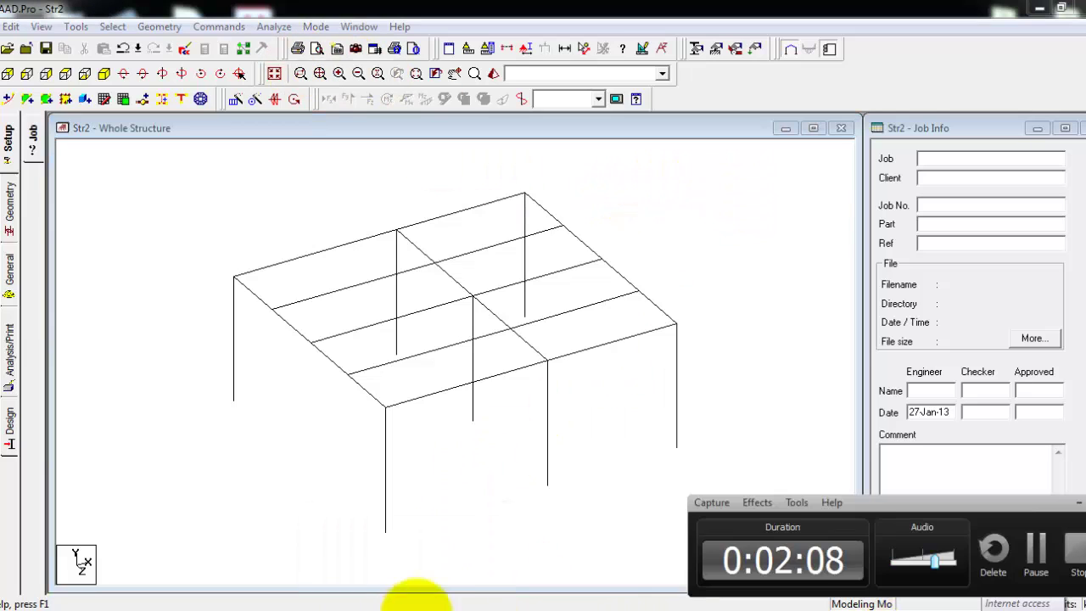
pyautogui.click(1031, 547)
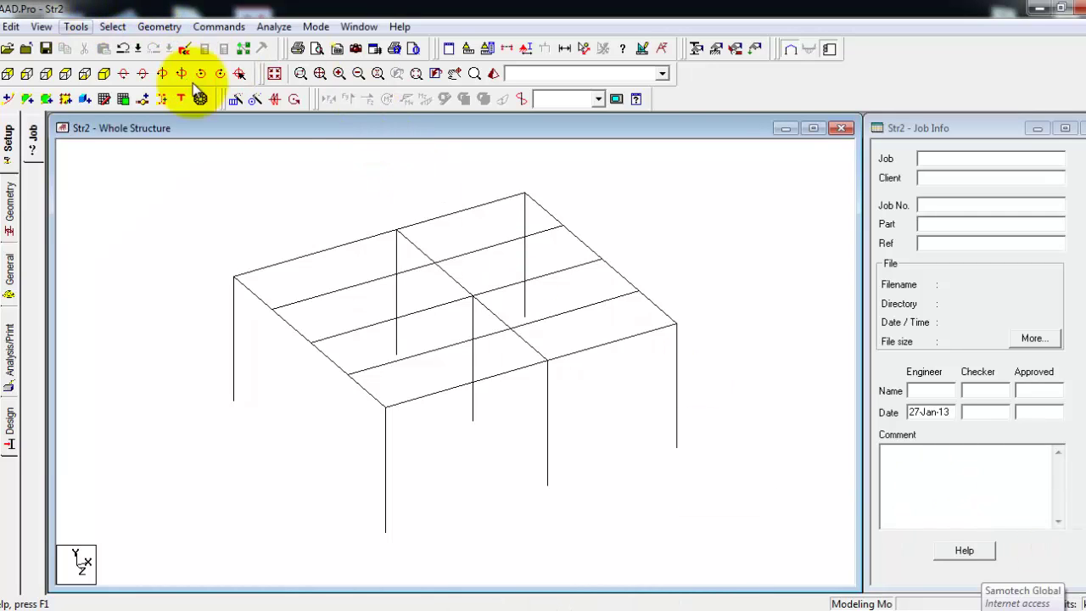
pyautogui.click(717, 175)
pyautogui.moveTo(267, 513); pyautogui.dragTo(211, 549)
# - Check multiple structures, reviewing Structures 1, 2 and 3, then close the list and clear highlights
pyautogui.click(76, 26)
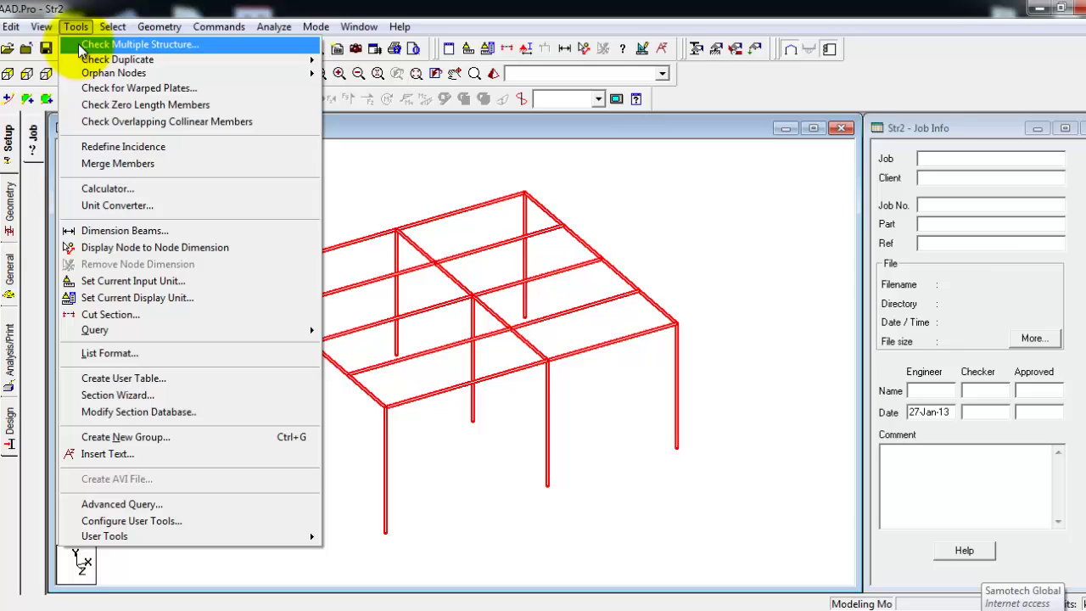
pyautogui.click(81, 46)
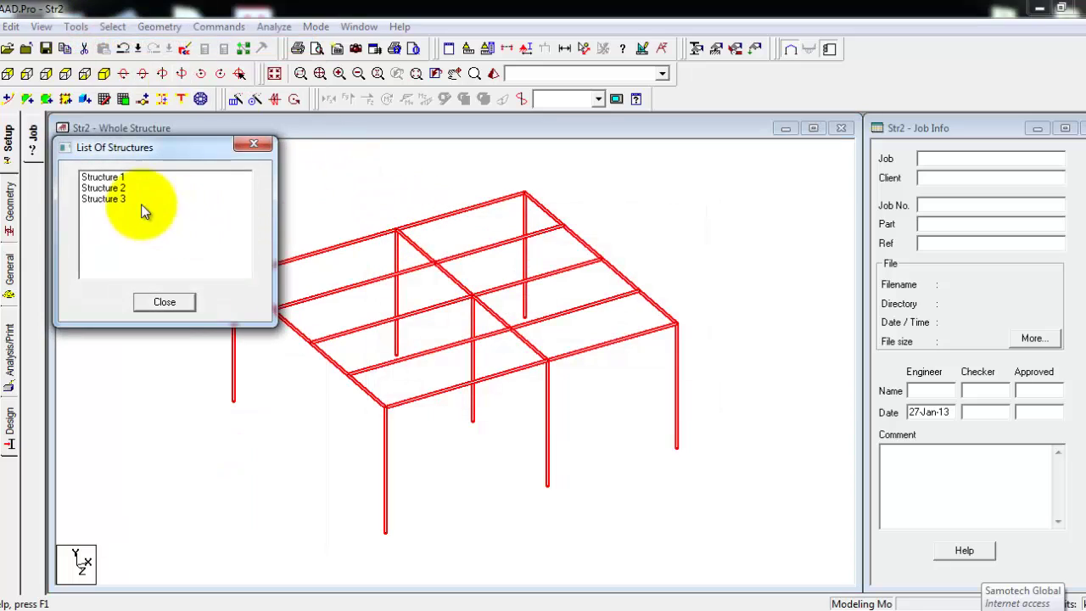
pyautogui.click(106, 188)
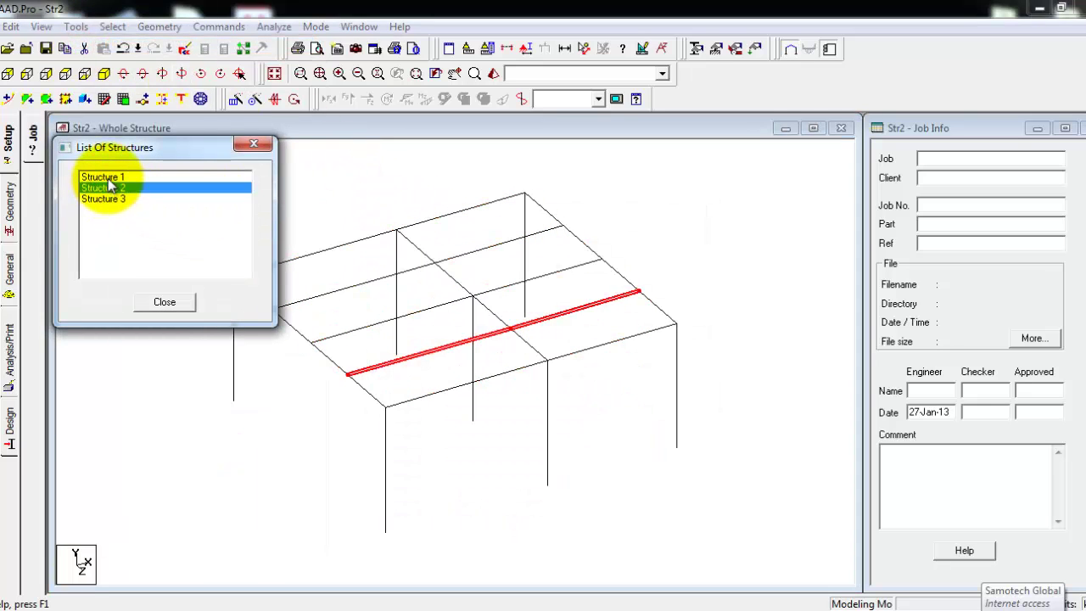
pyautogui.click(109, 178)
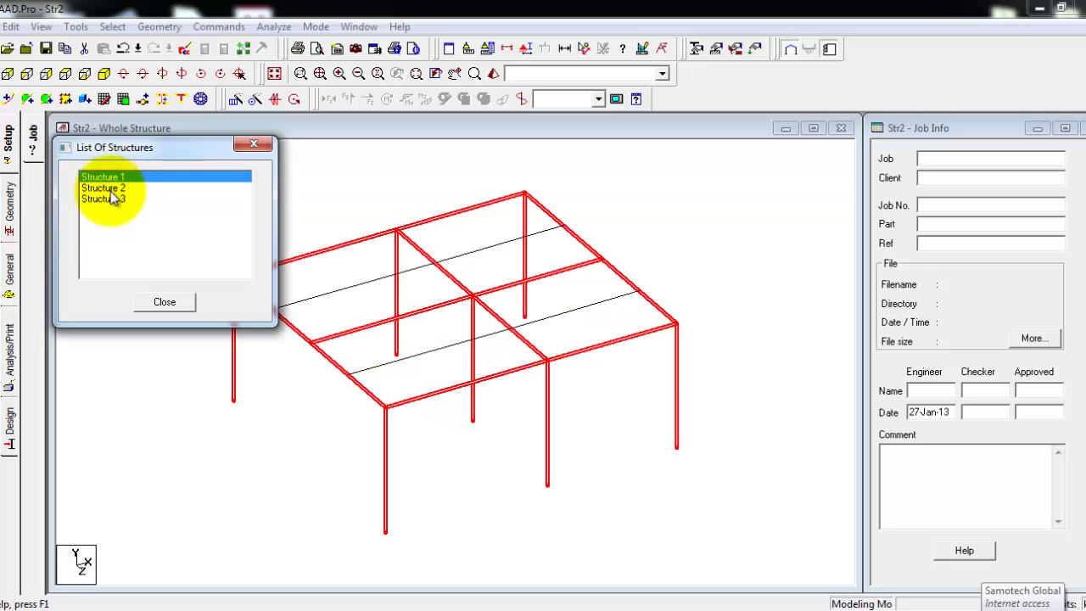
pyautogui.click(111, 200)
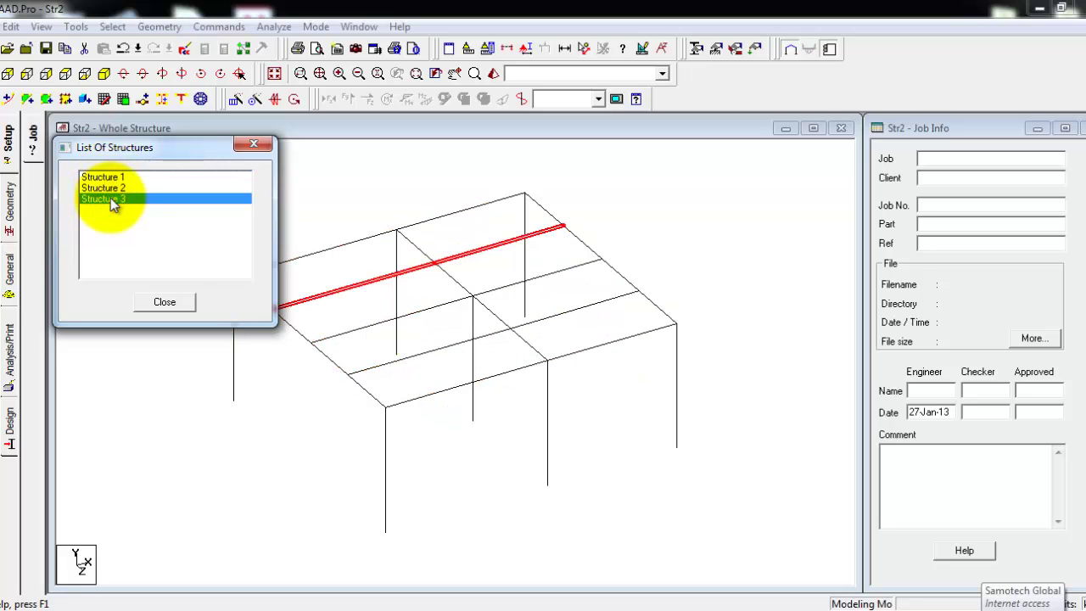
pyautogui.click(164, 302)
pyautogui.click(263, 239)
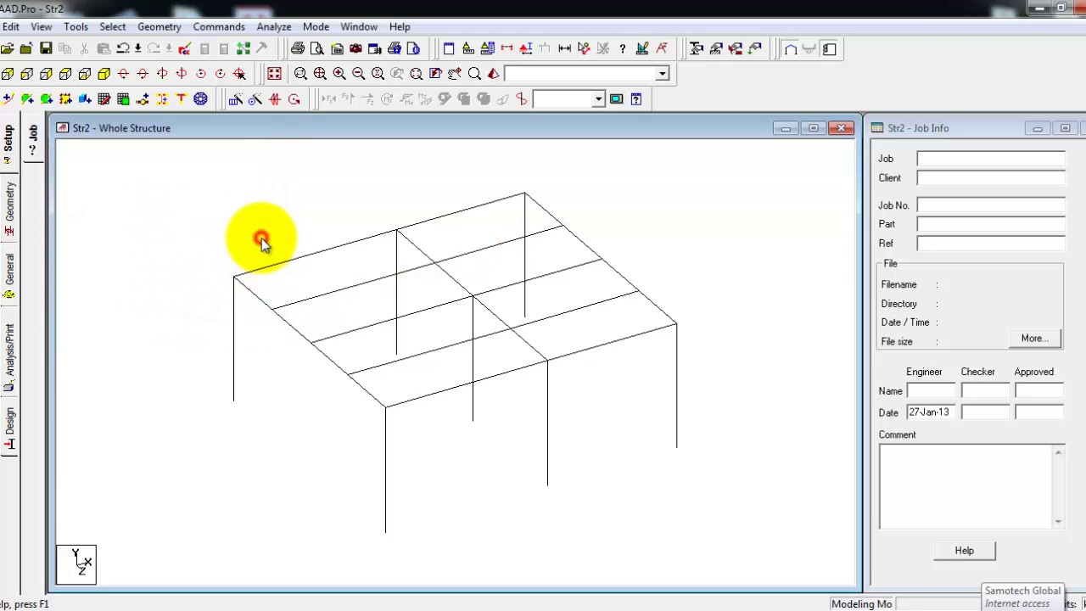
pyautogui.click(728, 171)
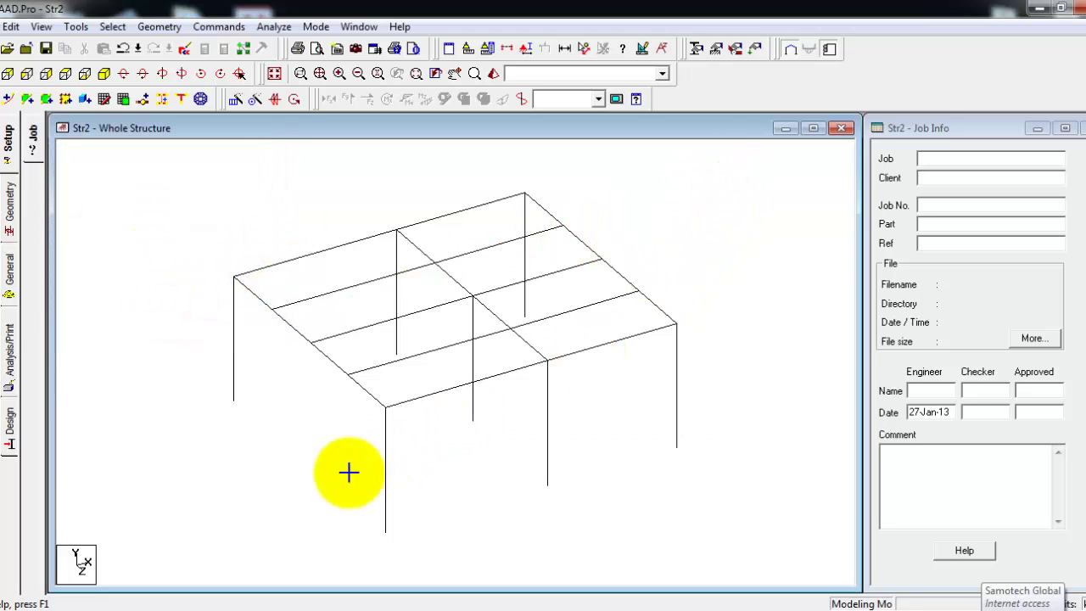
# - Intersect all selected members at tolerance 0, creating 6 new beams
pyautogui.hotkey('ctrl', 'a')
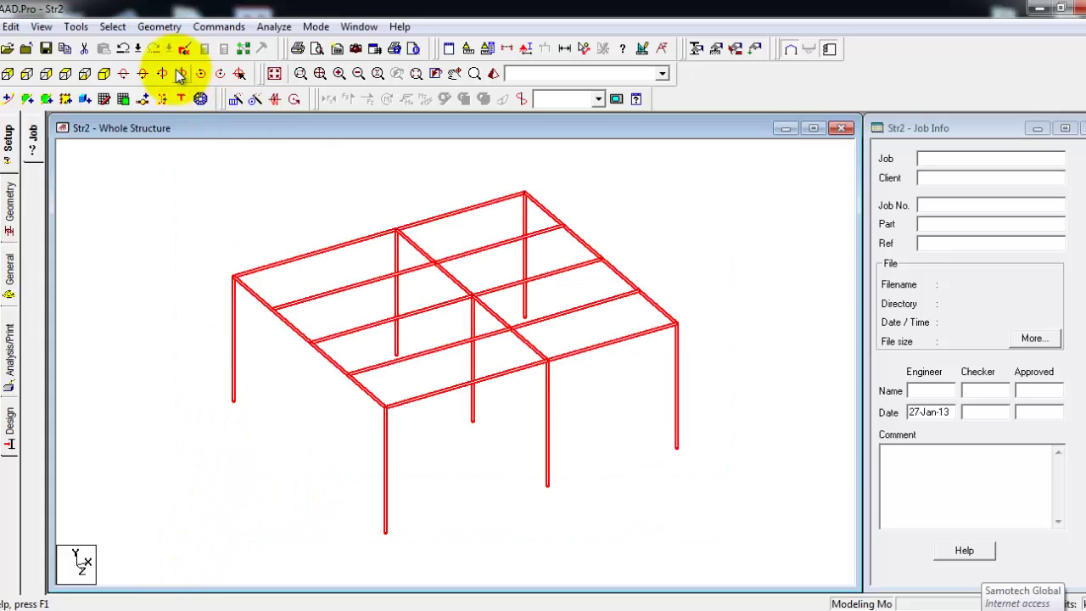
pyautogui.click(162, 26)
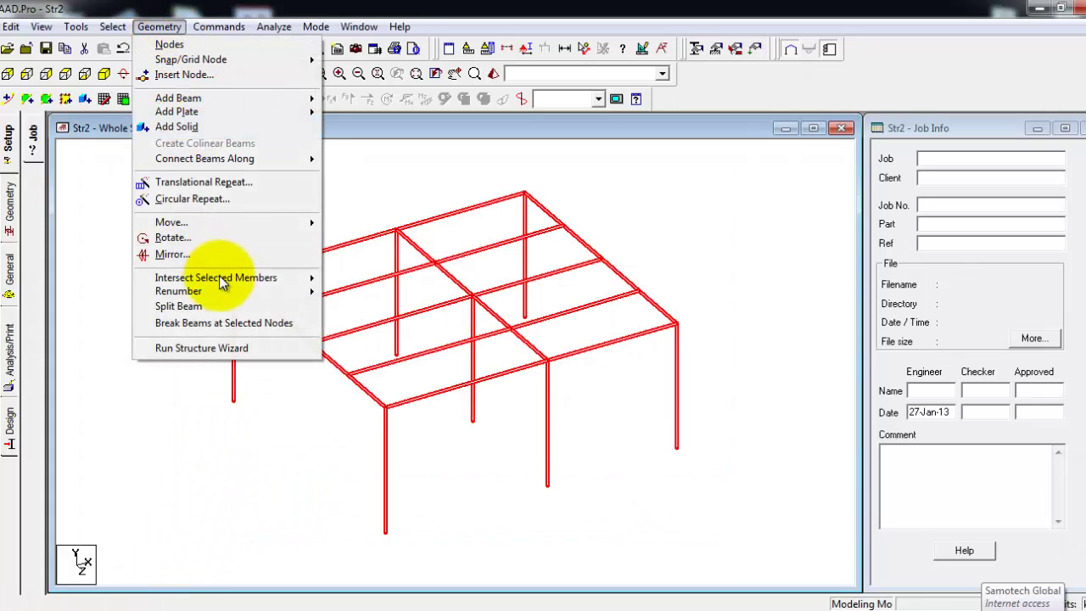
pyautogui.moveTo(223, 285)
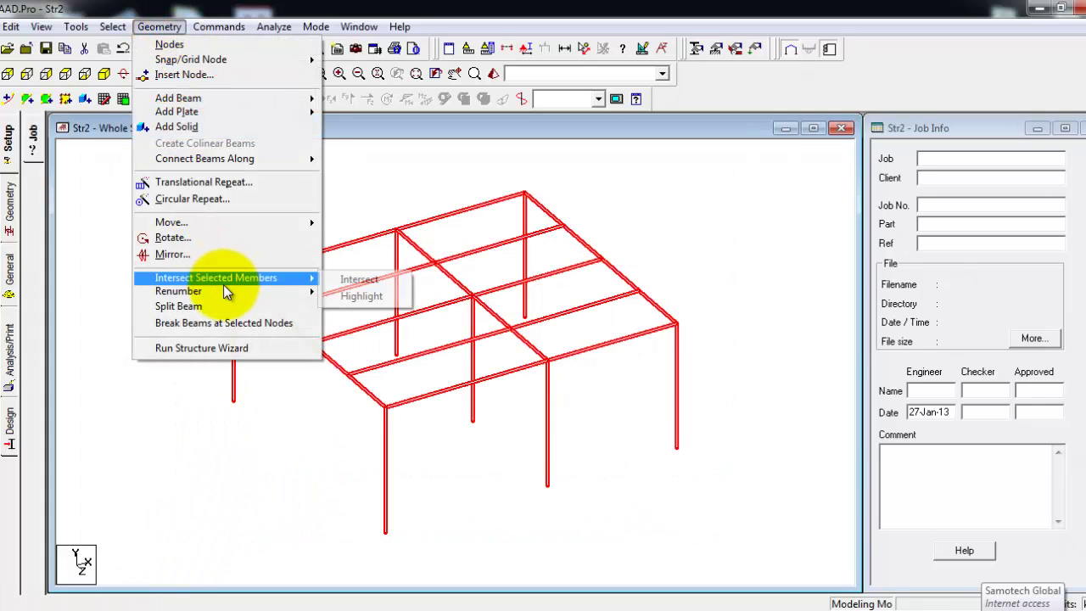
pyautogui.click(345, 283)
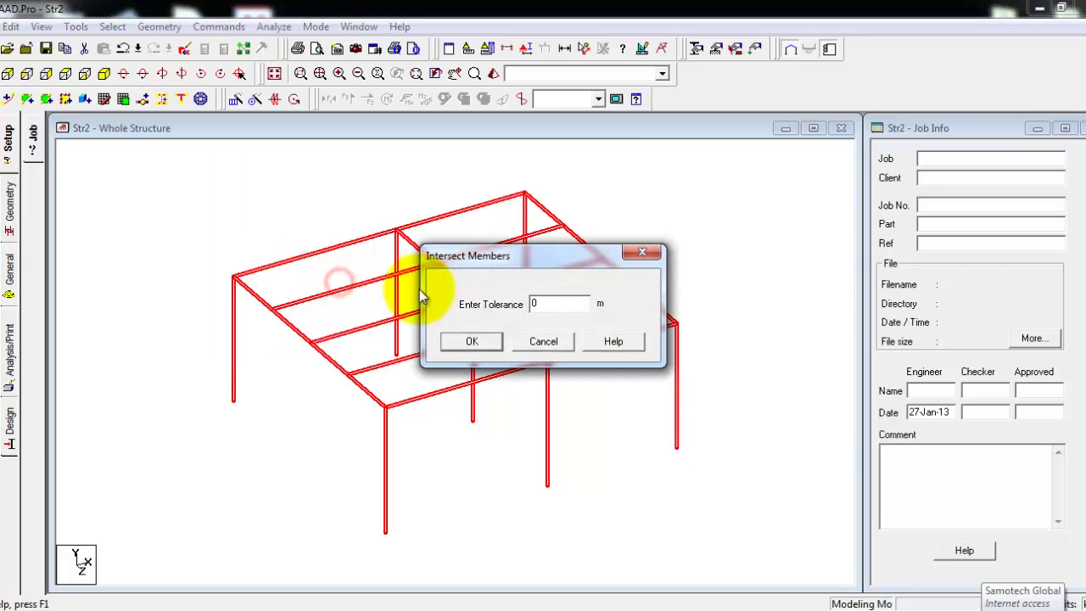
pyautogui.click(478, 340)
pyautogui.click(584, 352)
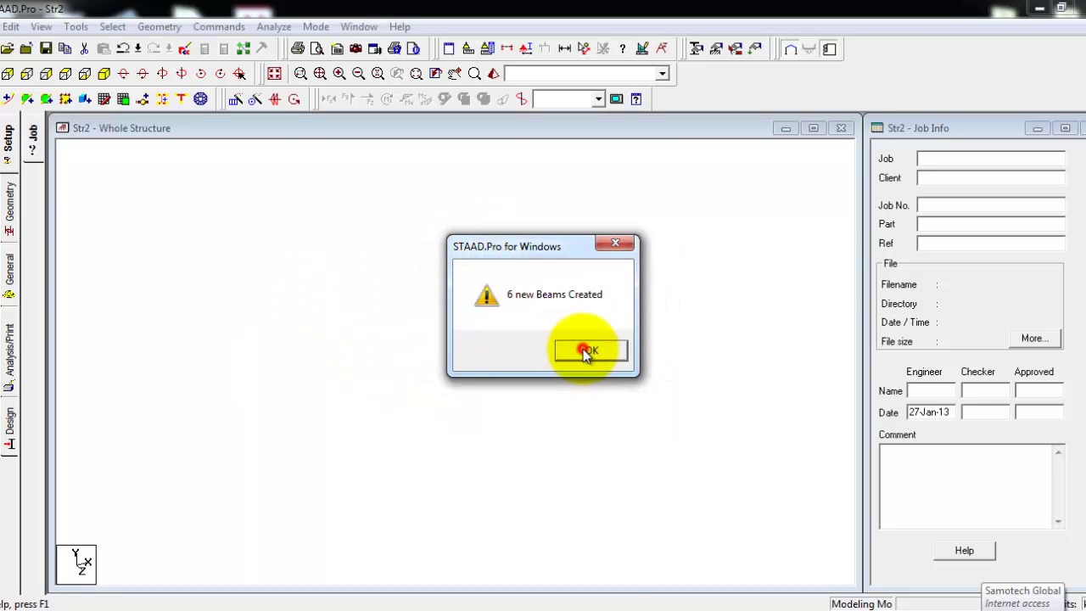
# - Inspect the split halves of the top roof beams, then reselect the whole frame
pyautogui.click(491, 245)
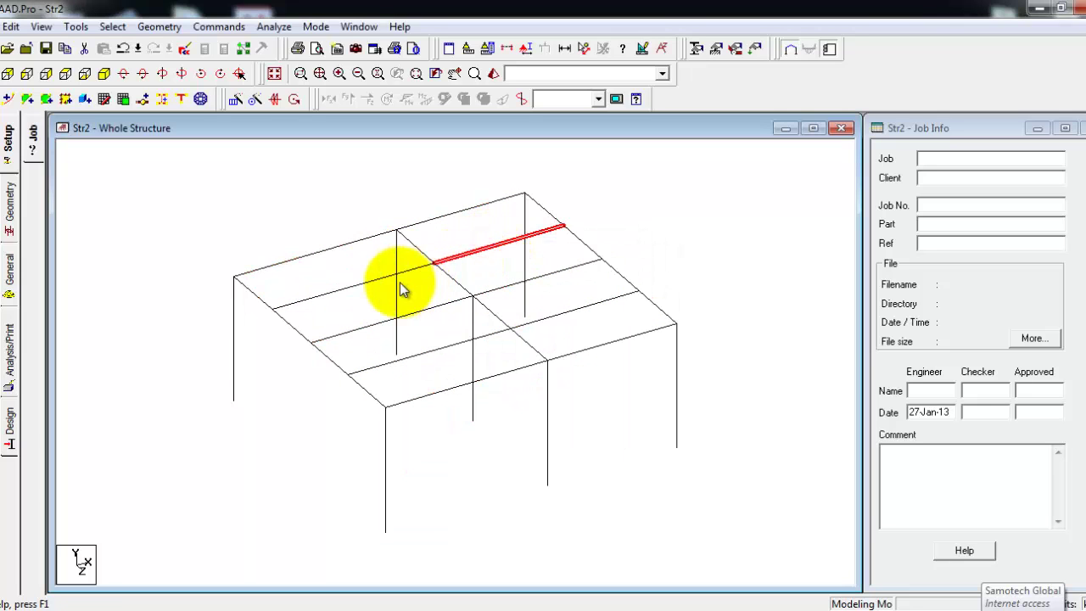
pyautogui.click(374, 279)
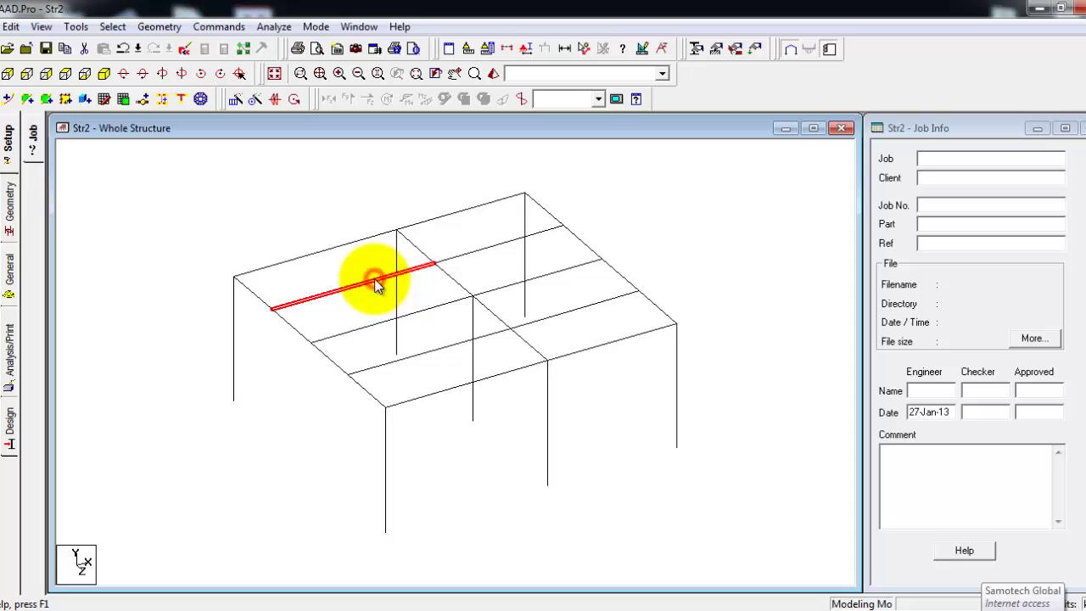
pyautogui.click(430, 309)
pyautogui.click(490, 291)
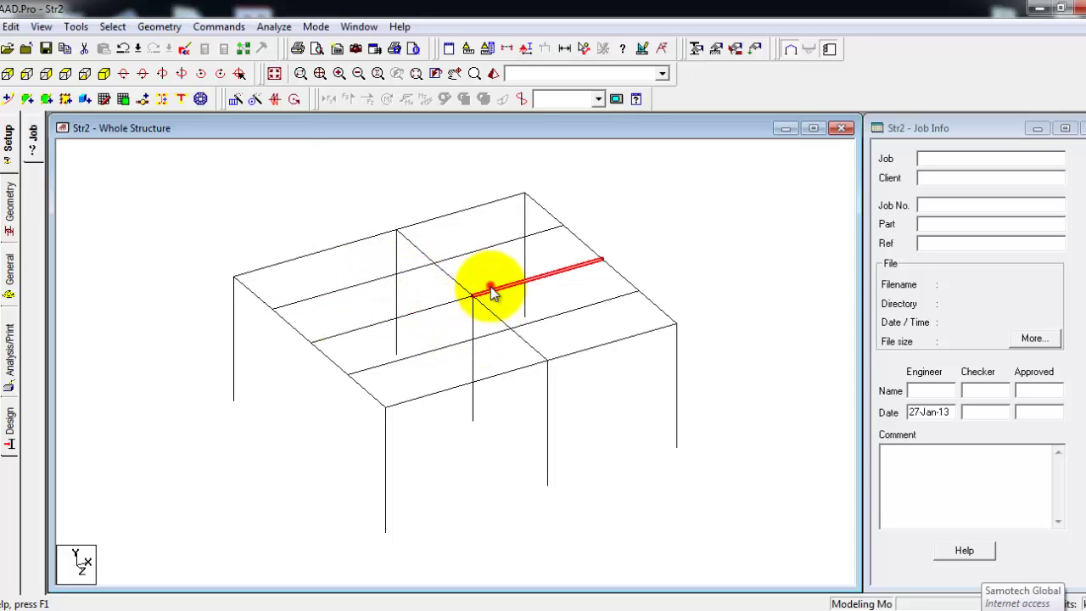
pyautogui.click(277, 202)
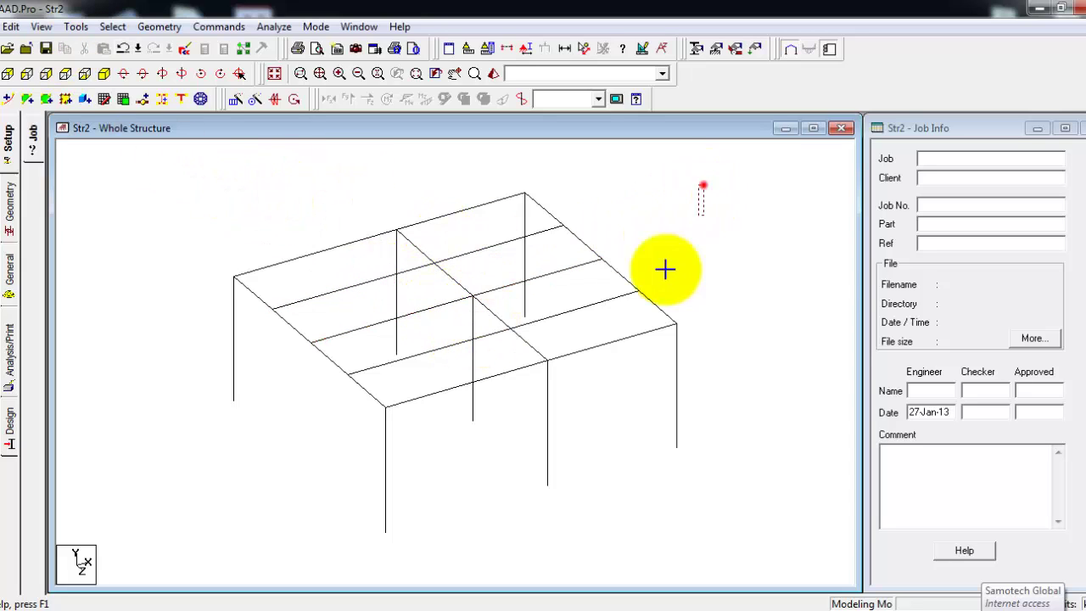
pyautogui.moveTo(556, 365); pyautogui.dragTo(182, 530)
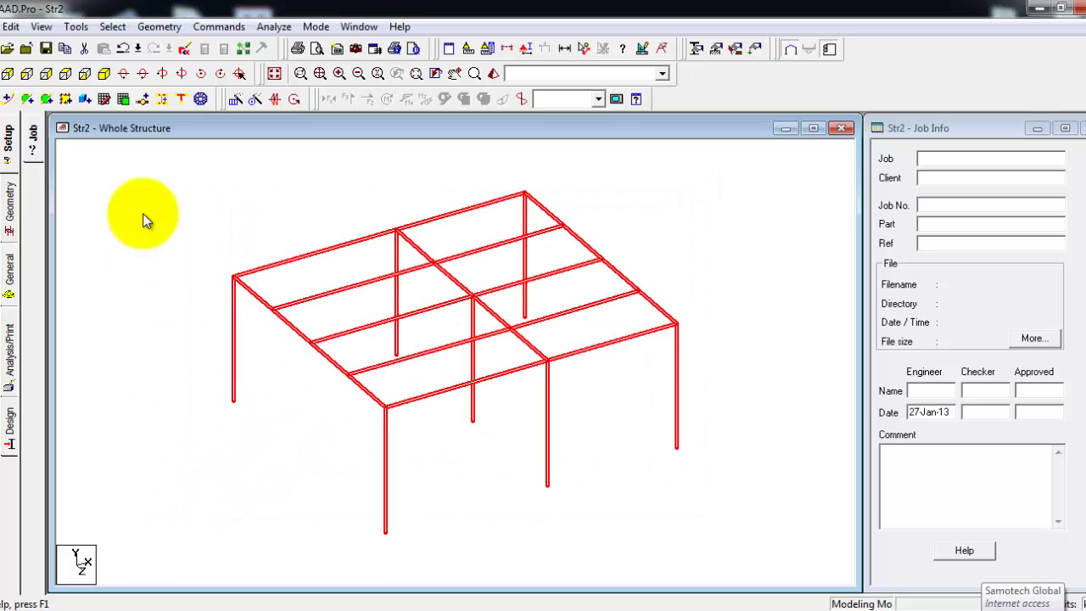
# - Check multiple structures and confirm the frame is only Structure 1
pyautogui.click(83, 33)
pyautogui.click(92, 41)
pyautogui.click(114, 180)
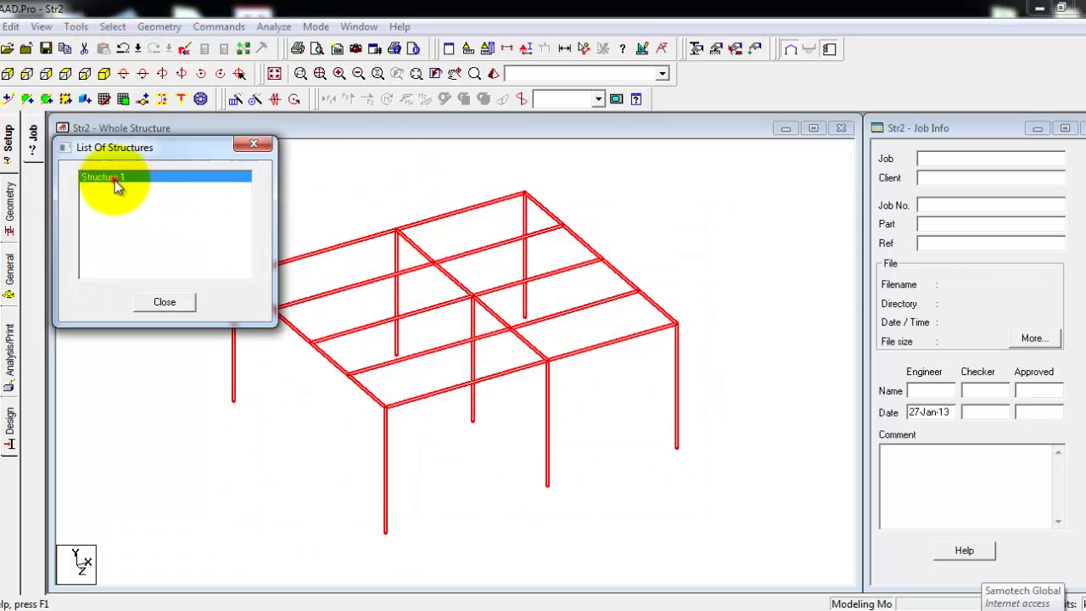
pyautogui.click(166, 302)
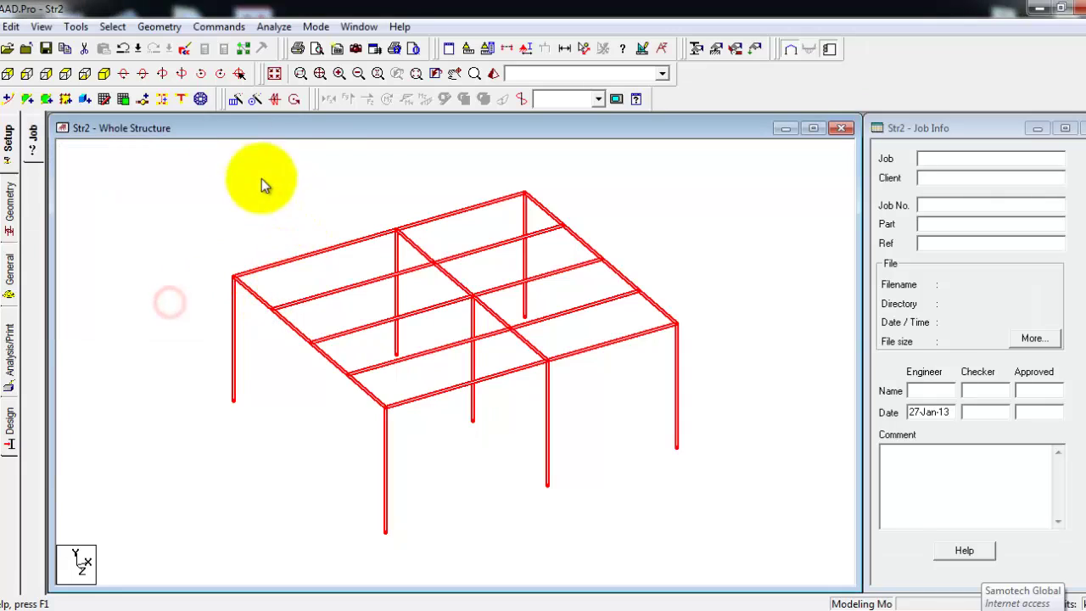
# - Check for duplicate nodes at 0.1 m tolerance; none are found
pyautogui.click(67, 32)
pyautogui.moveTo(293, 61)
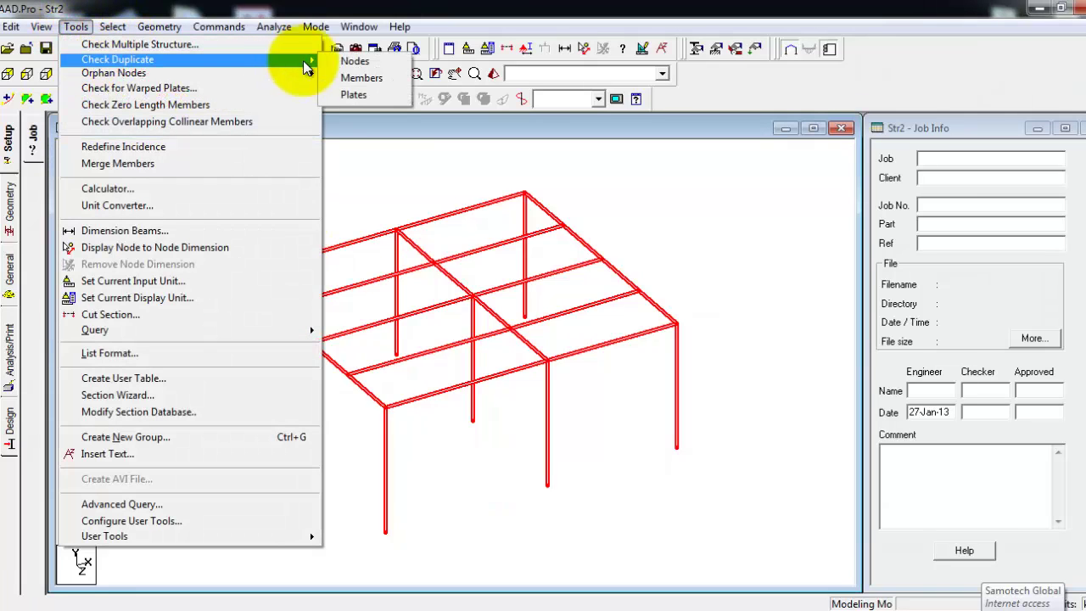
pyautogui.click(343, 67)
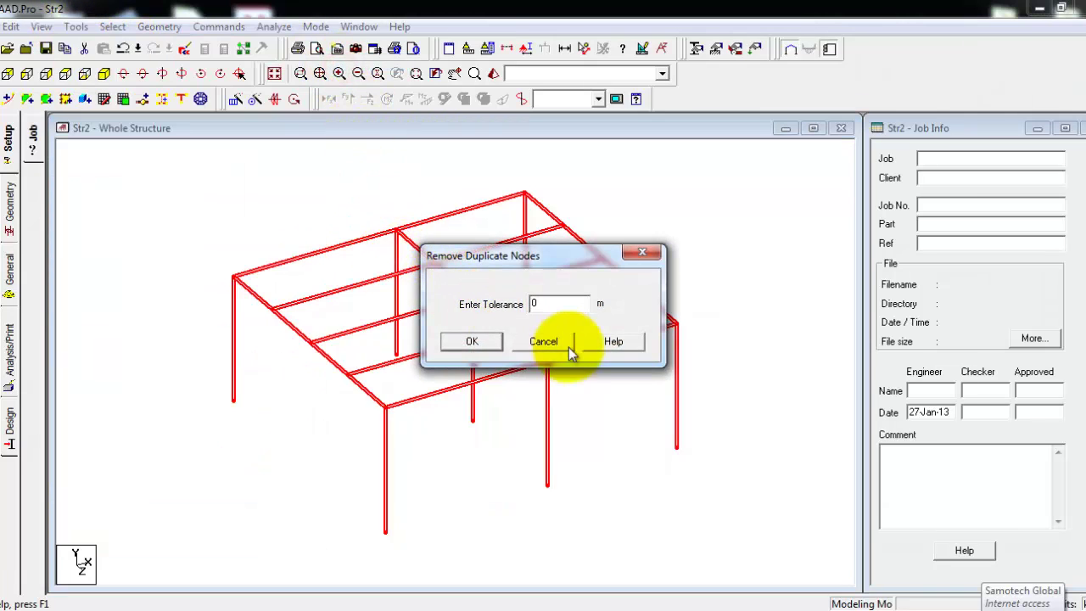
pyautogui.click(547, 302)
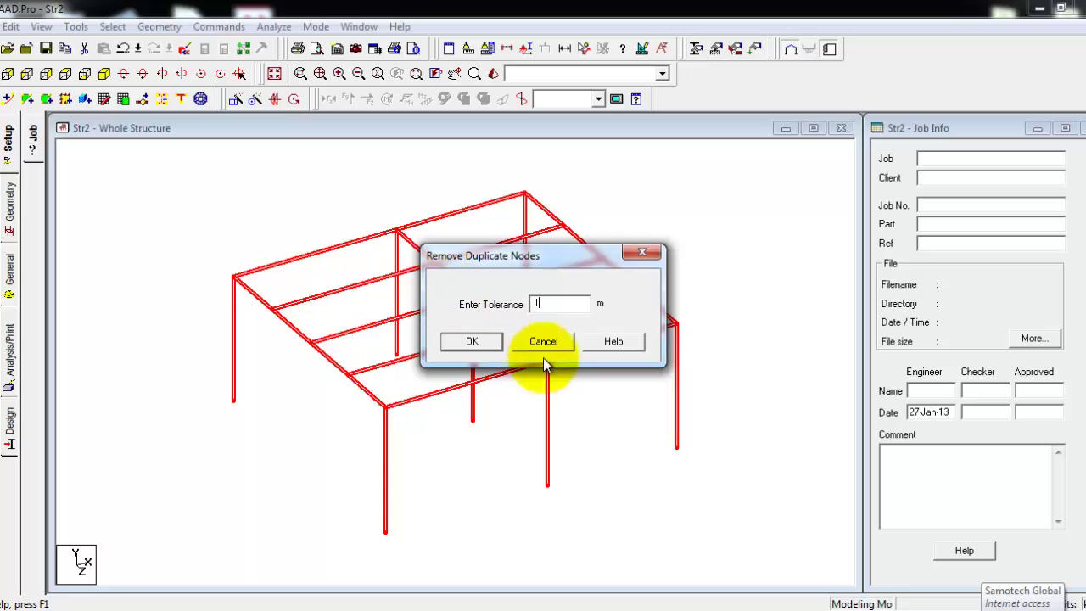
pyautogui.click(484, 346)
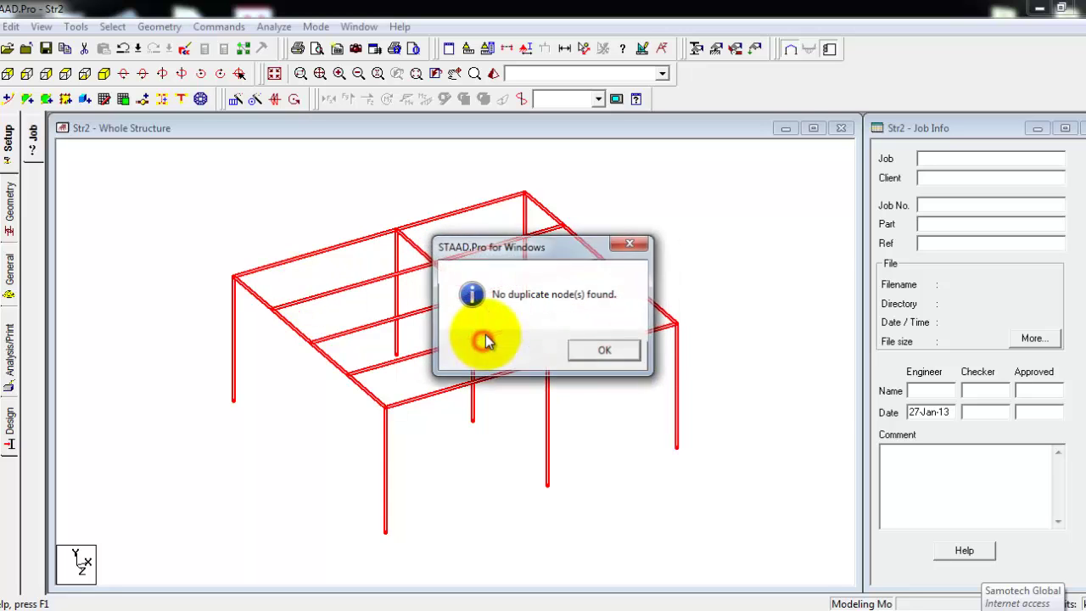
pyautogui.click(596, 348)
# - Check for duplicate members; none are found
pyautogui.click(76, 26)
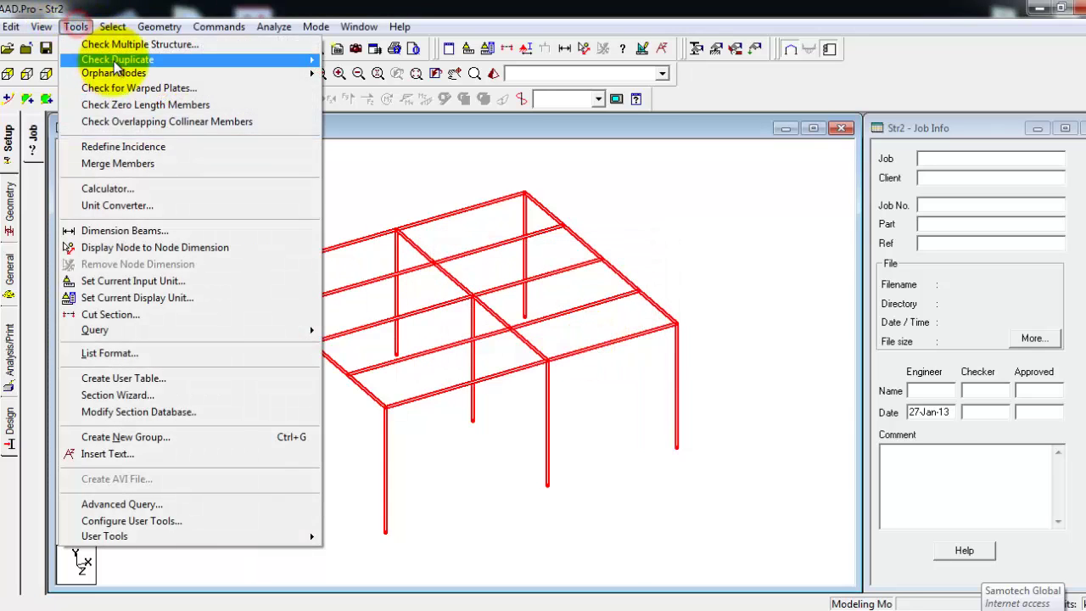
pyautogui.moveTo(206, 60)
pyautogui.click(344, 78)
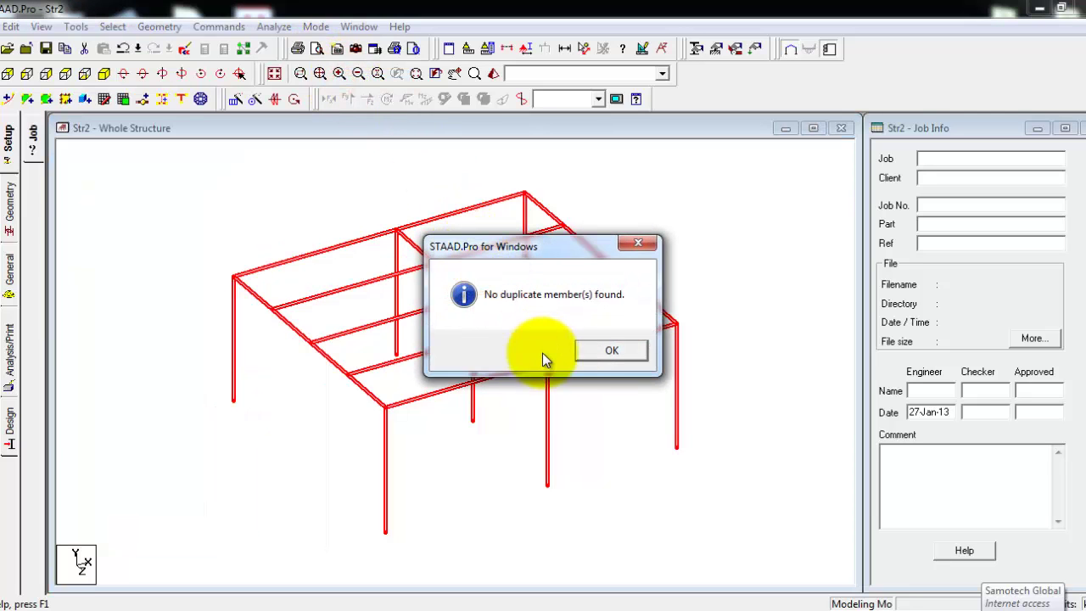
pyautogui.click(590, 348)
# - Highlight orphan nodes; the frame has none
pyautogui.click(69, 28)
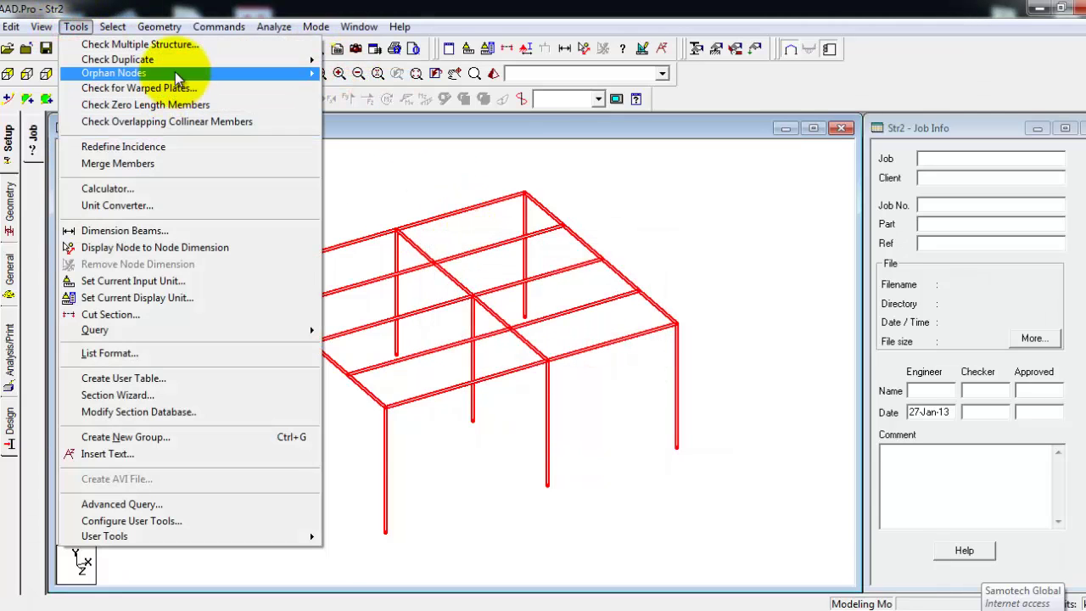
pyautogui.moveTo(186, 62)
pyautogui.moveTo(158, 75)
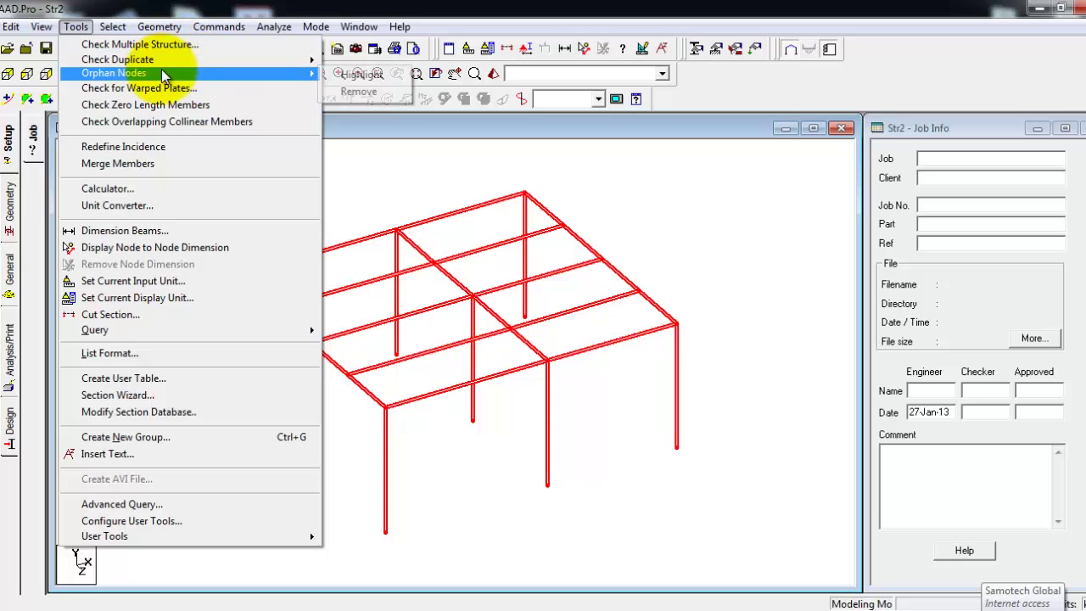
pyautogui.click(354, 75)
pyautogui.click(594, 351)
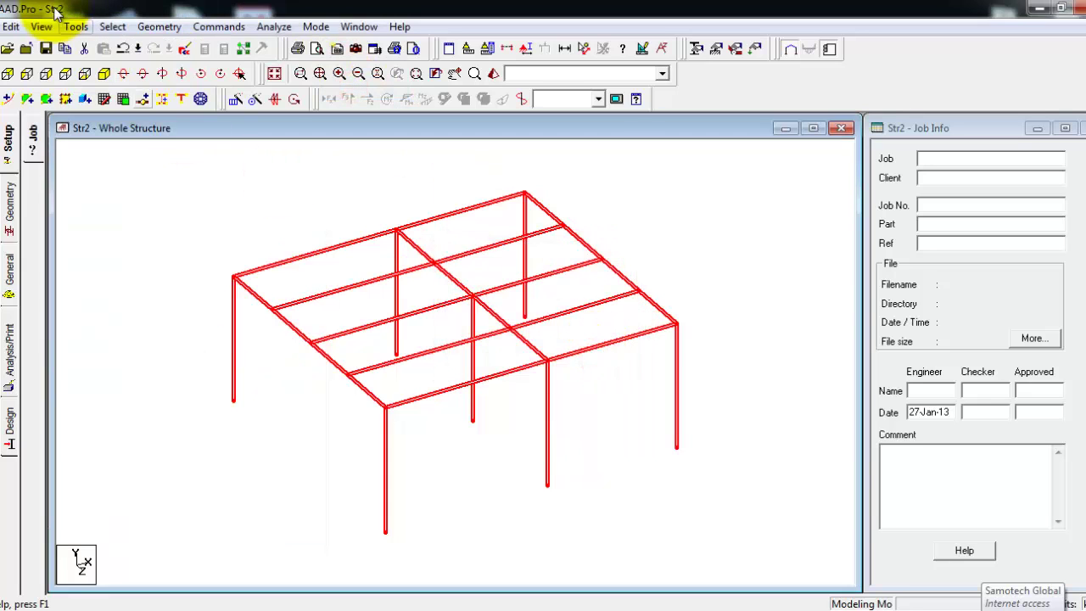
# - Check for overlapping collinear members; none are found
pyautogui.click(76, 27)
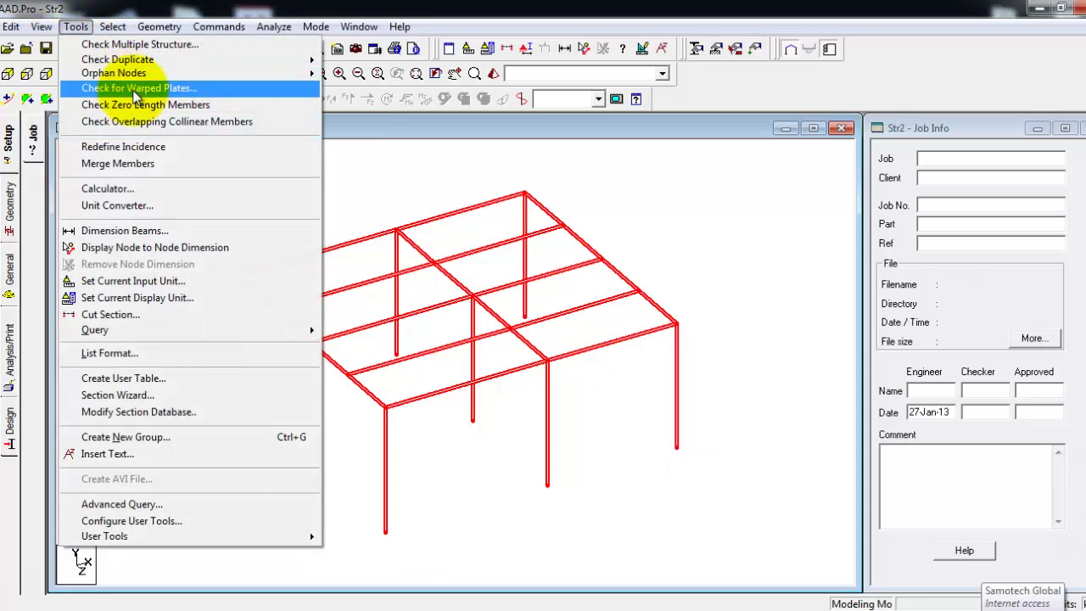
pyautogui.click(168, 124)
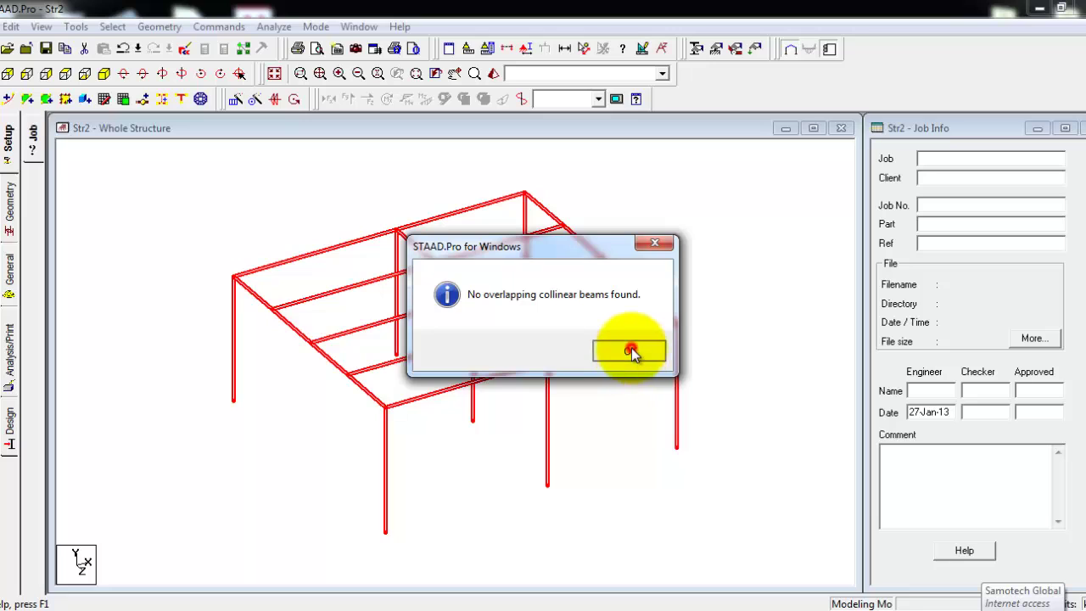
pyautogui.click(629, 350)
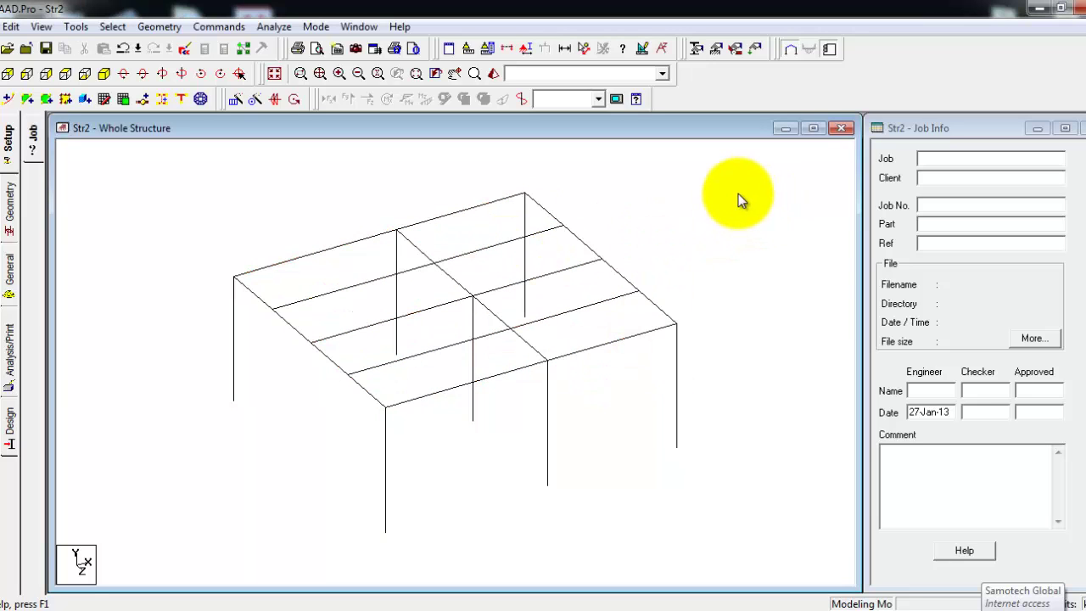